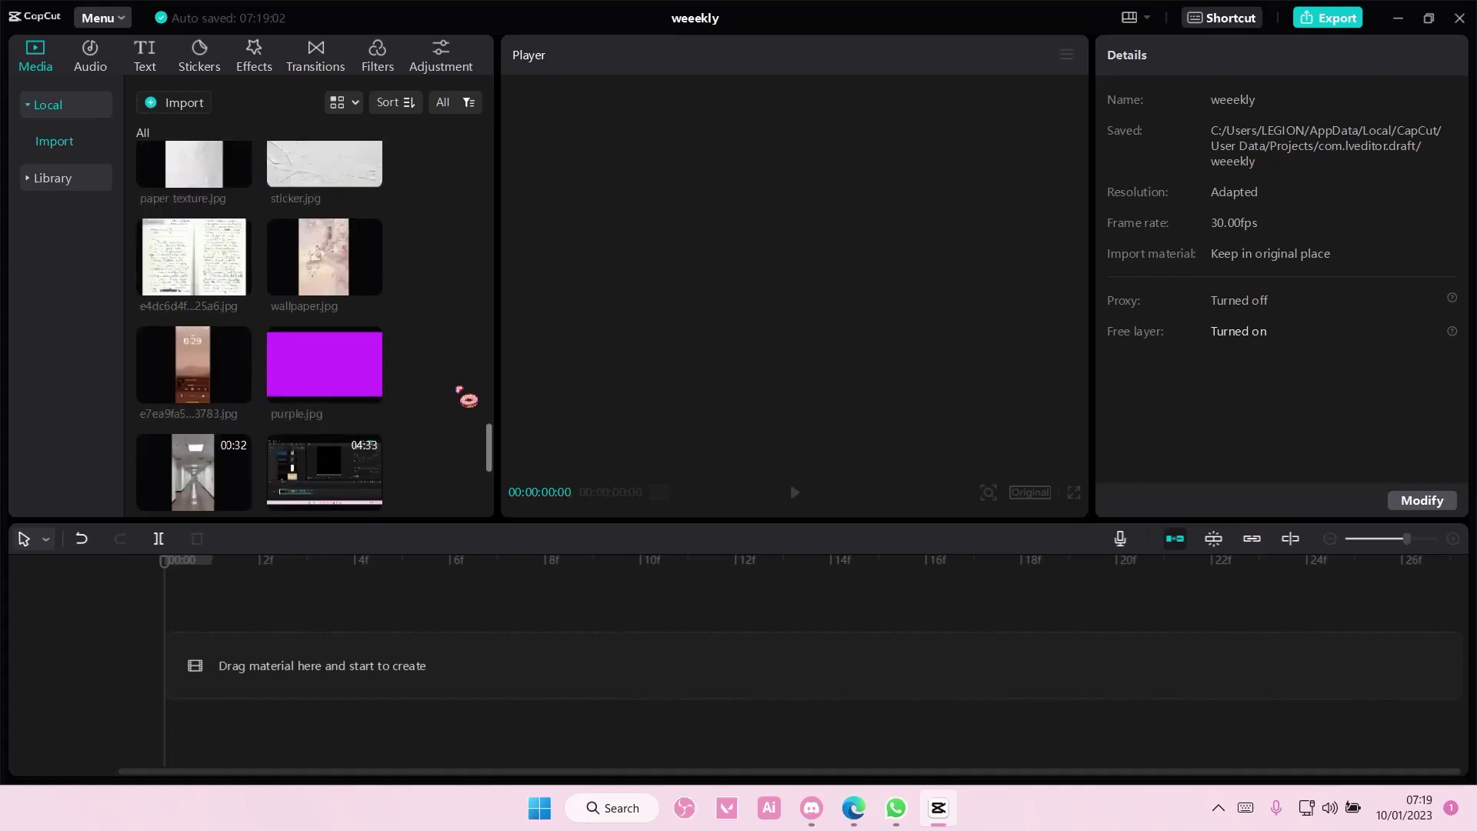
scroll(468, 399, "up", 1)
scroll(467, 399, "up", 2)
scroll(466, 398, "down", 2)
scroll(464, 395, "down", 4)
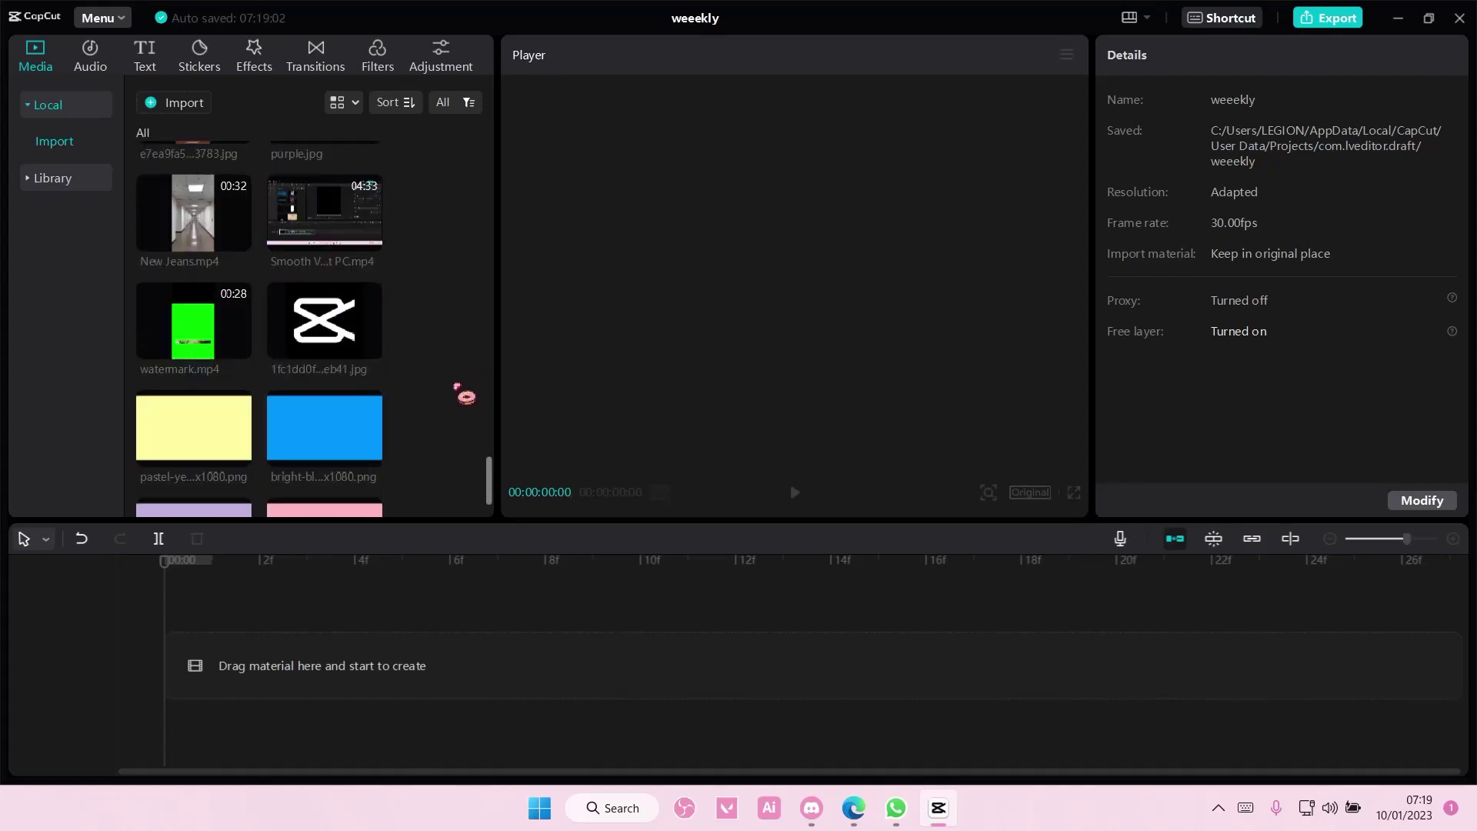
scroll(464, 395, "down", 1)
scroll(465, 394, "up", 2)
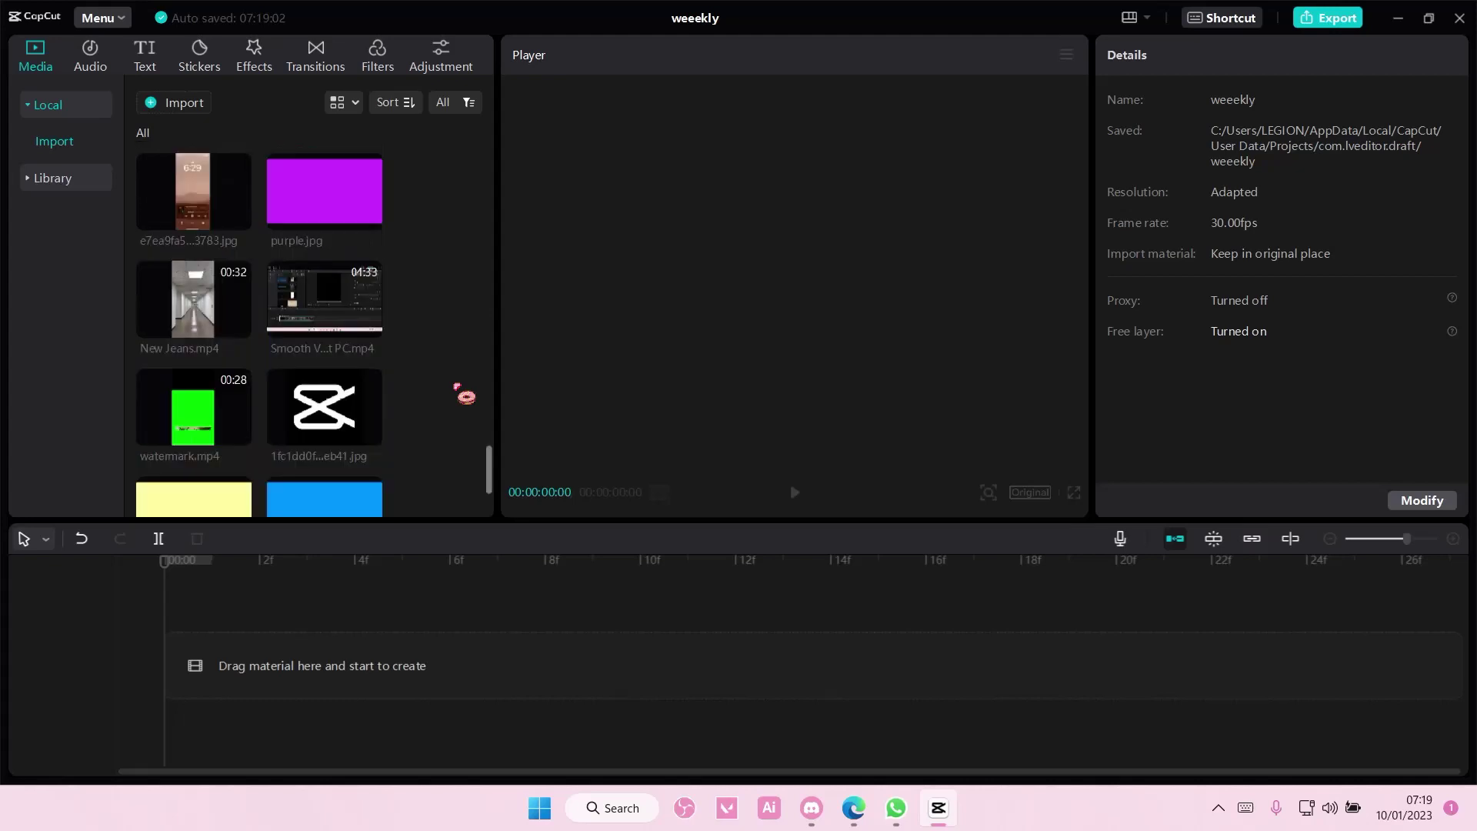
scroll(463, 394, "down", 2)
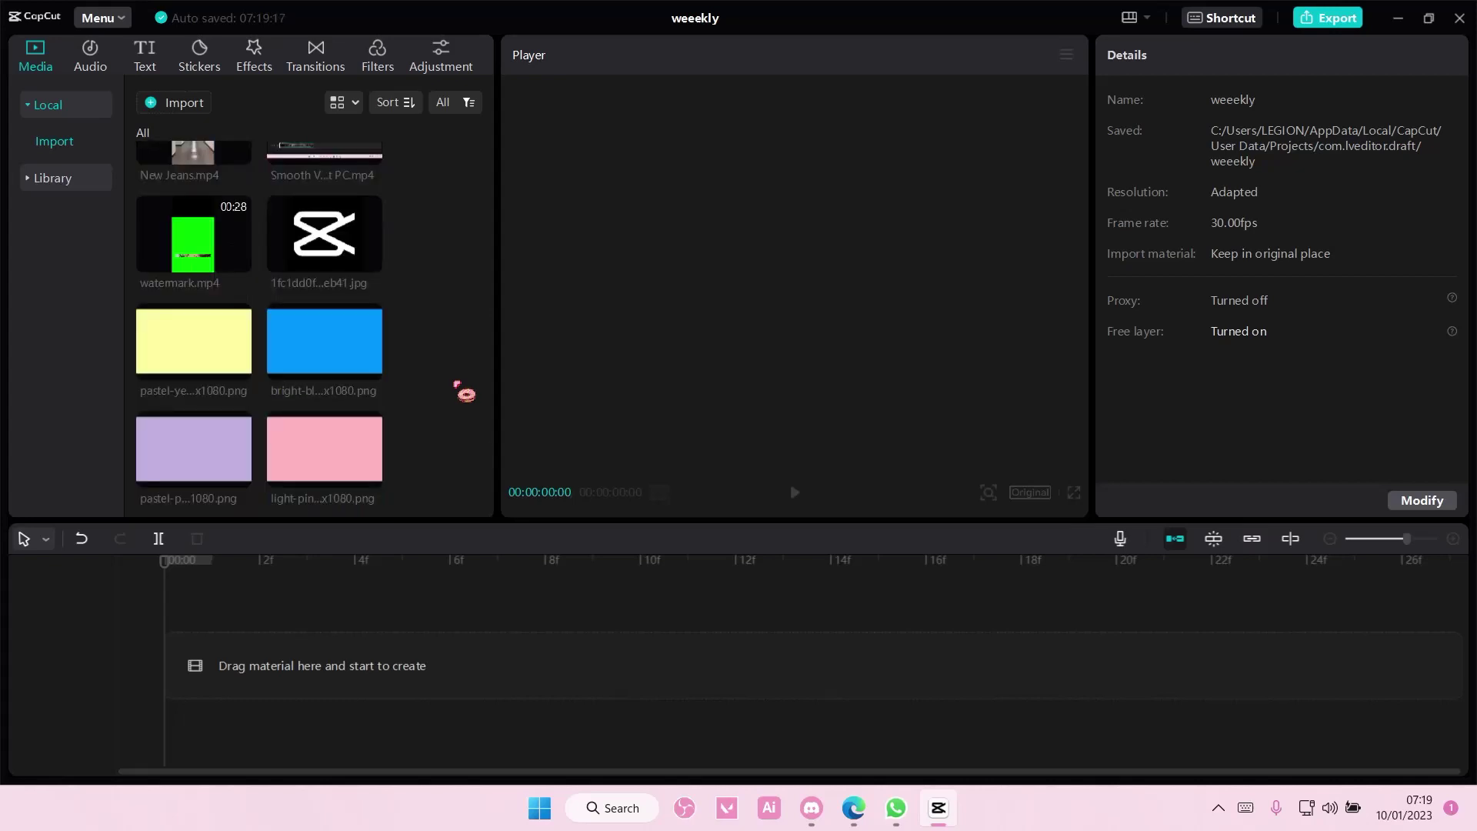
Add the pastel yellow and bright blue images, with blue on a track above yellow.
left_click(240, 365)
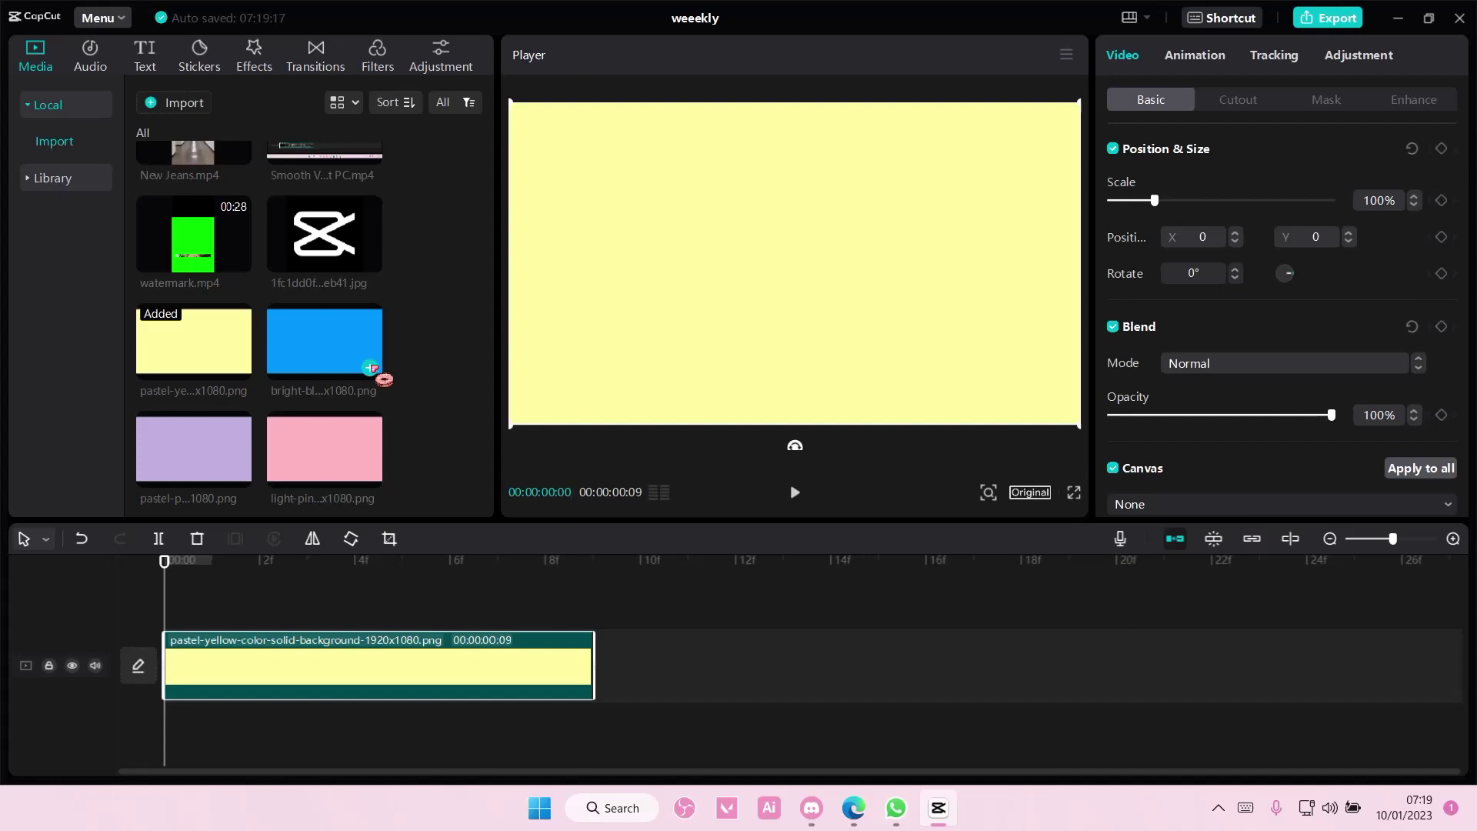
left_click(371, 367)
left_click_drag(438, 650, 424, 606)
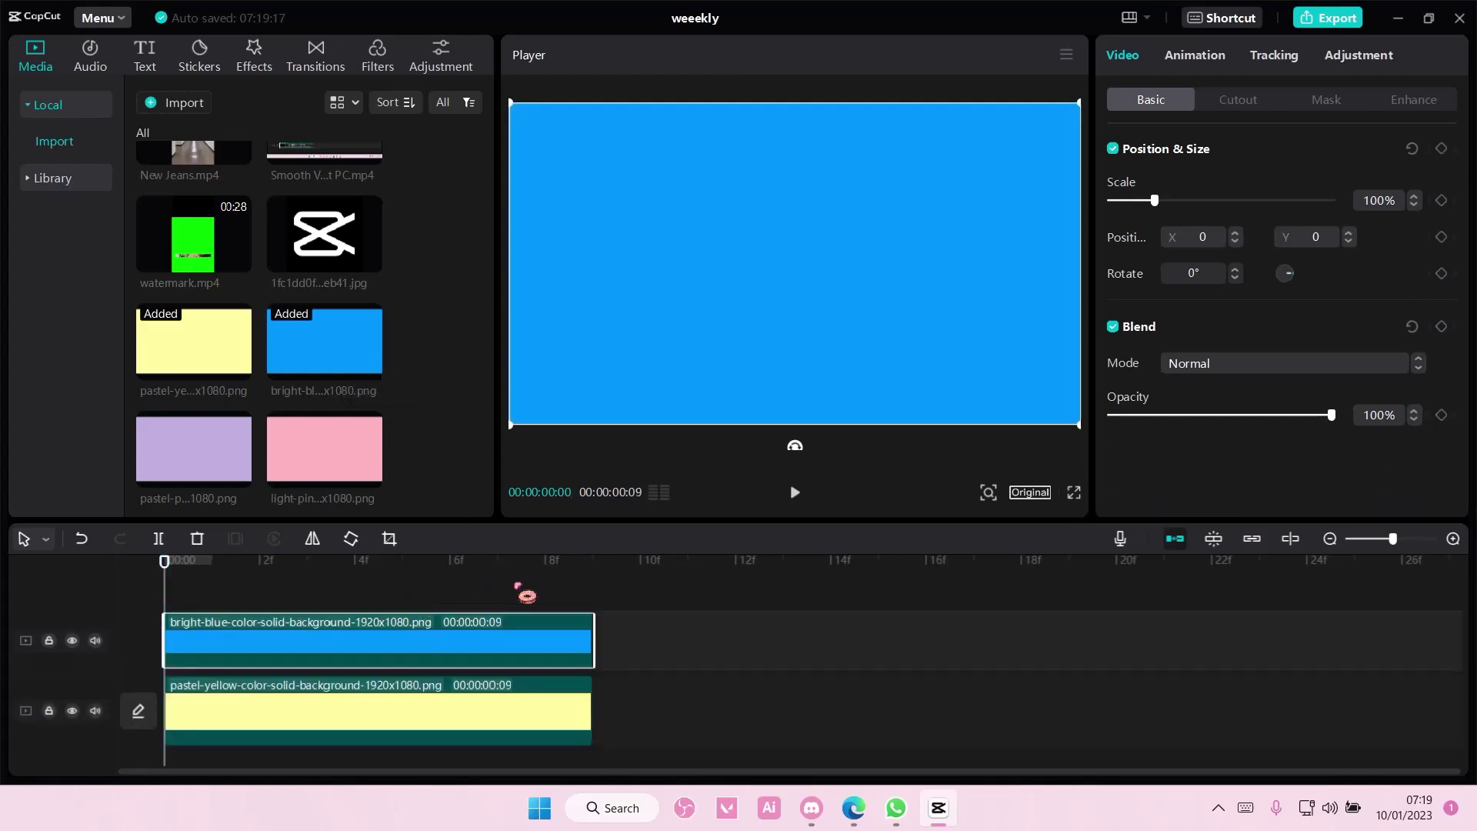
Mask the blue clip to a large, softly feathered circle at the left edge.
left_click(1325, 100)
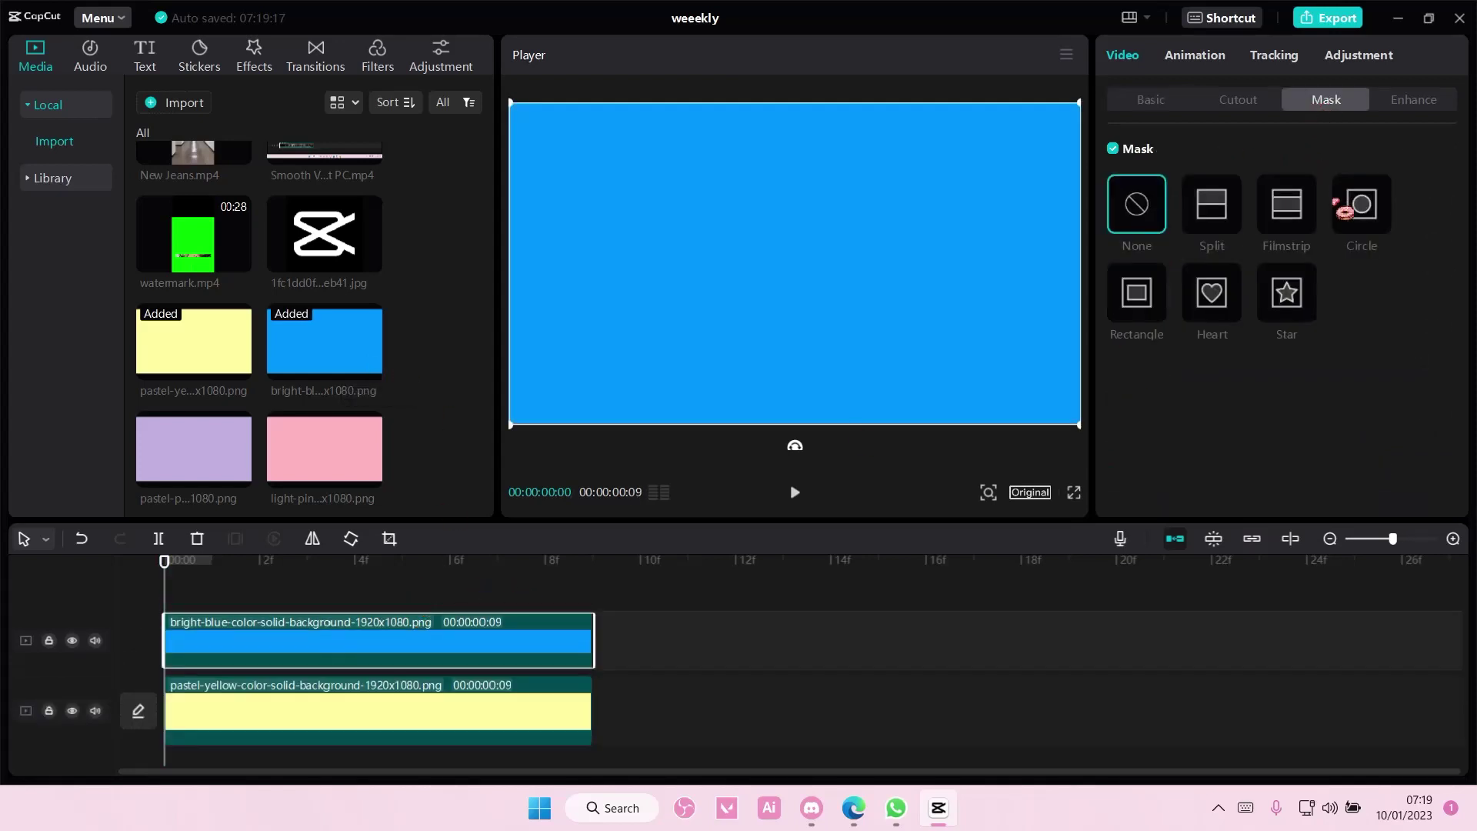
left_click(1343, 208)
left_click_drag(884, 353, 927, 402)
left_click_drag(851, 353, 672, 316)
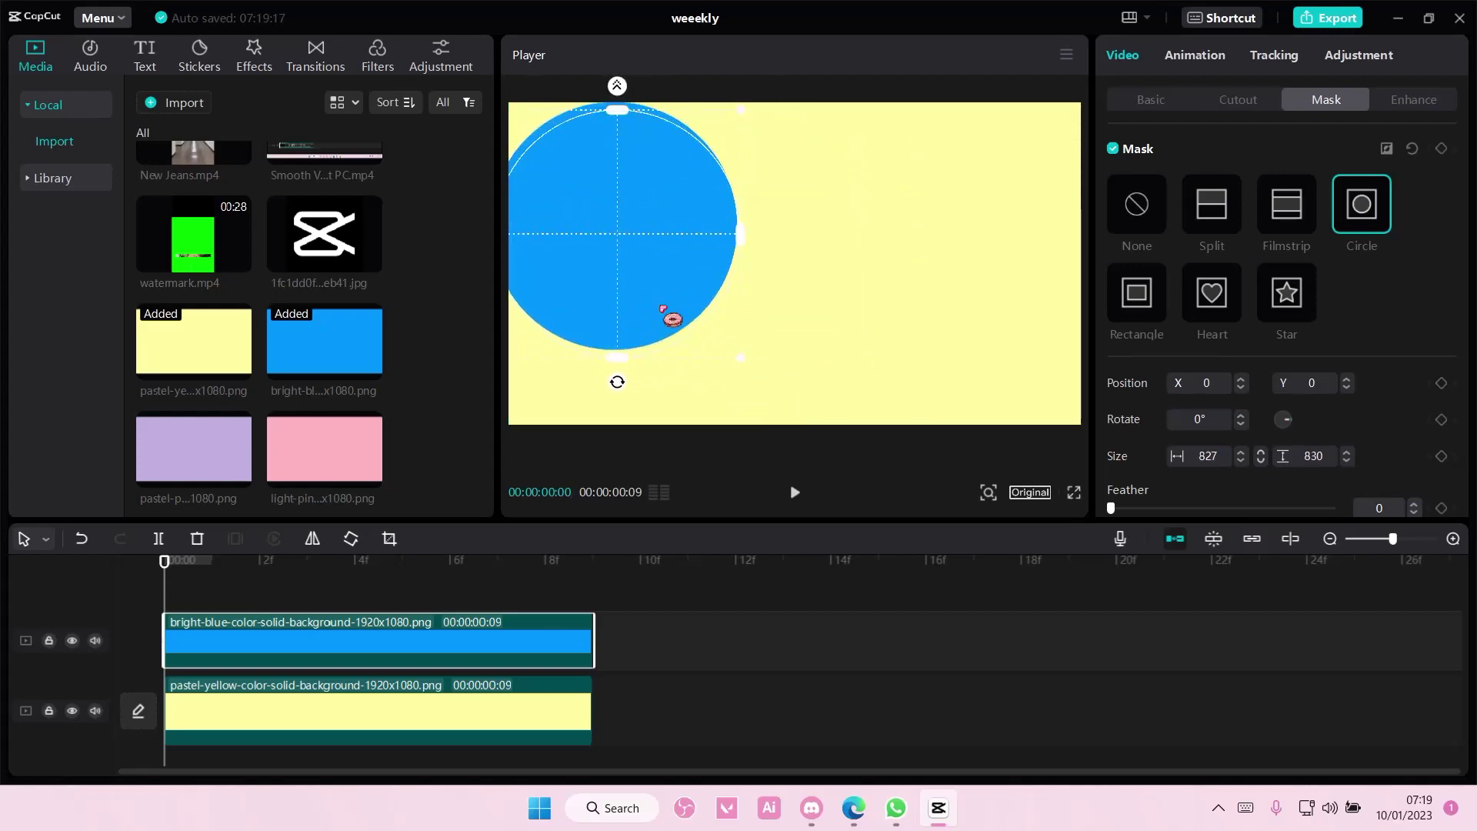
left_click_drag(643, 118, 637, 108)
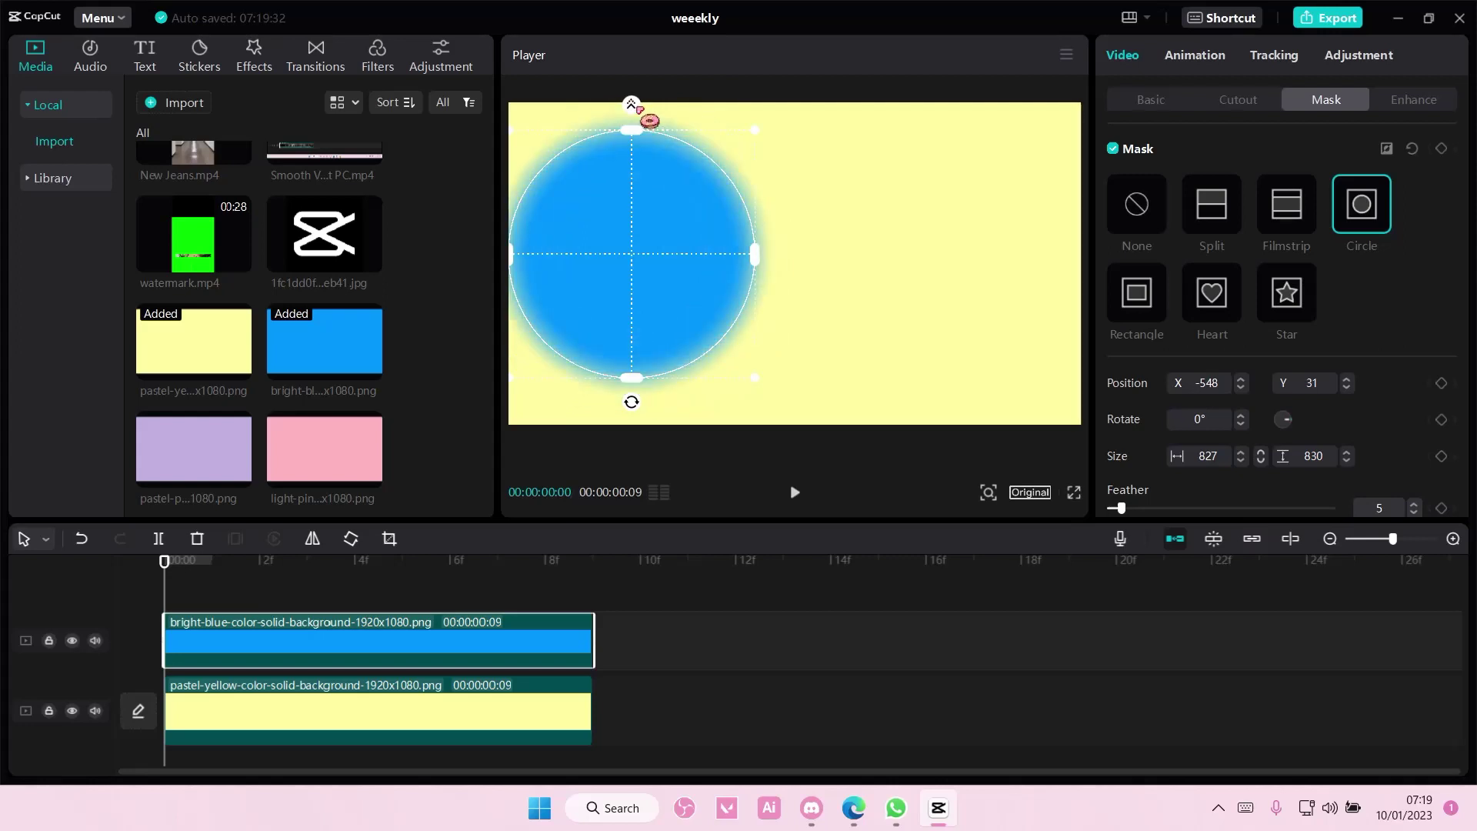
left_click_drag(697, 343, 676, 307)
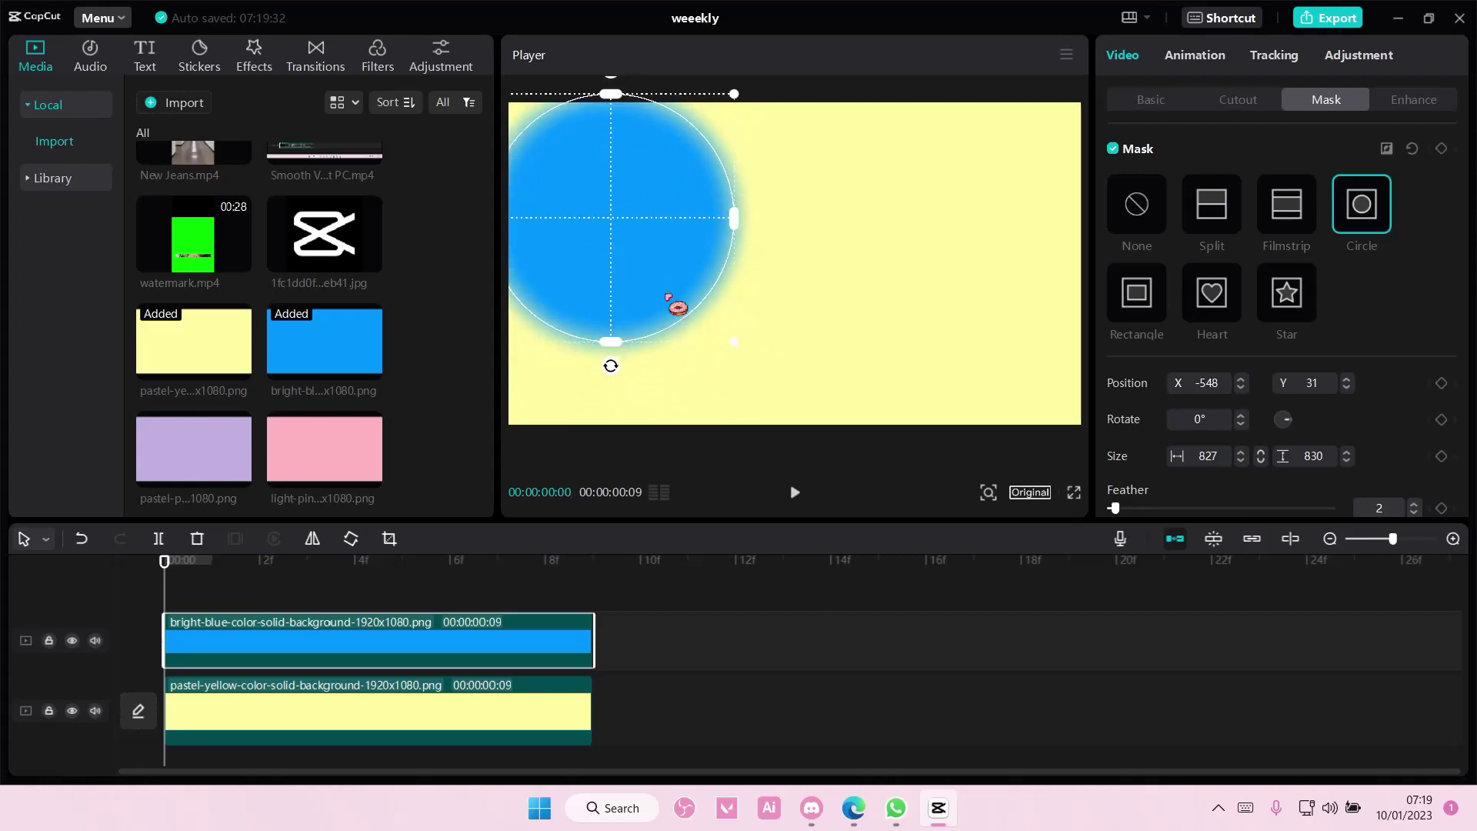
left_click_drag(734, 370, 801, 402)
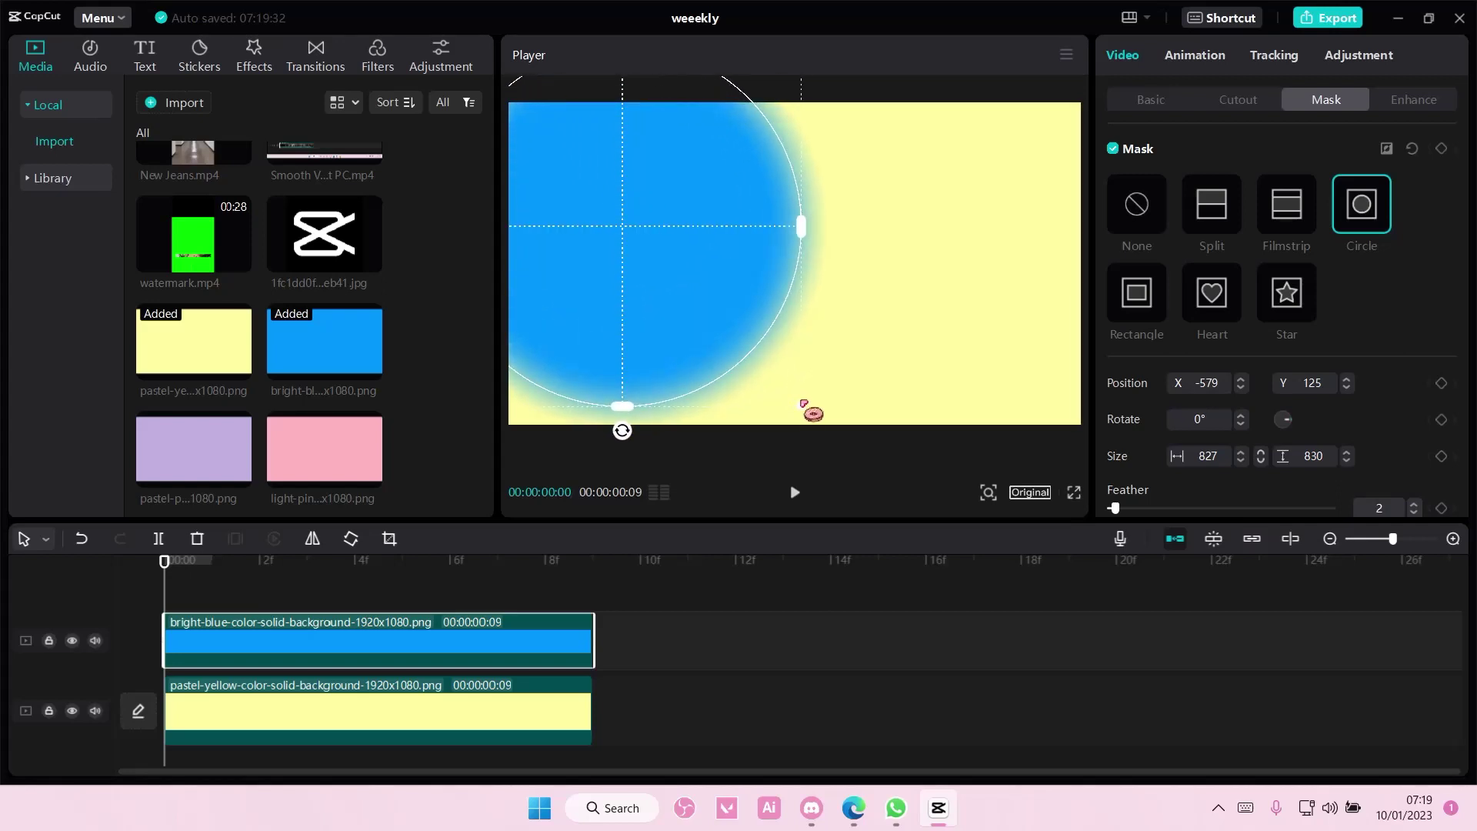
left_click_drag(703, 356, 702, 343)
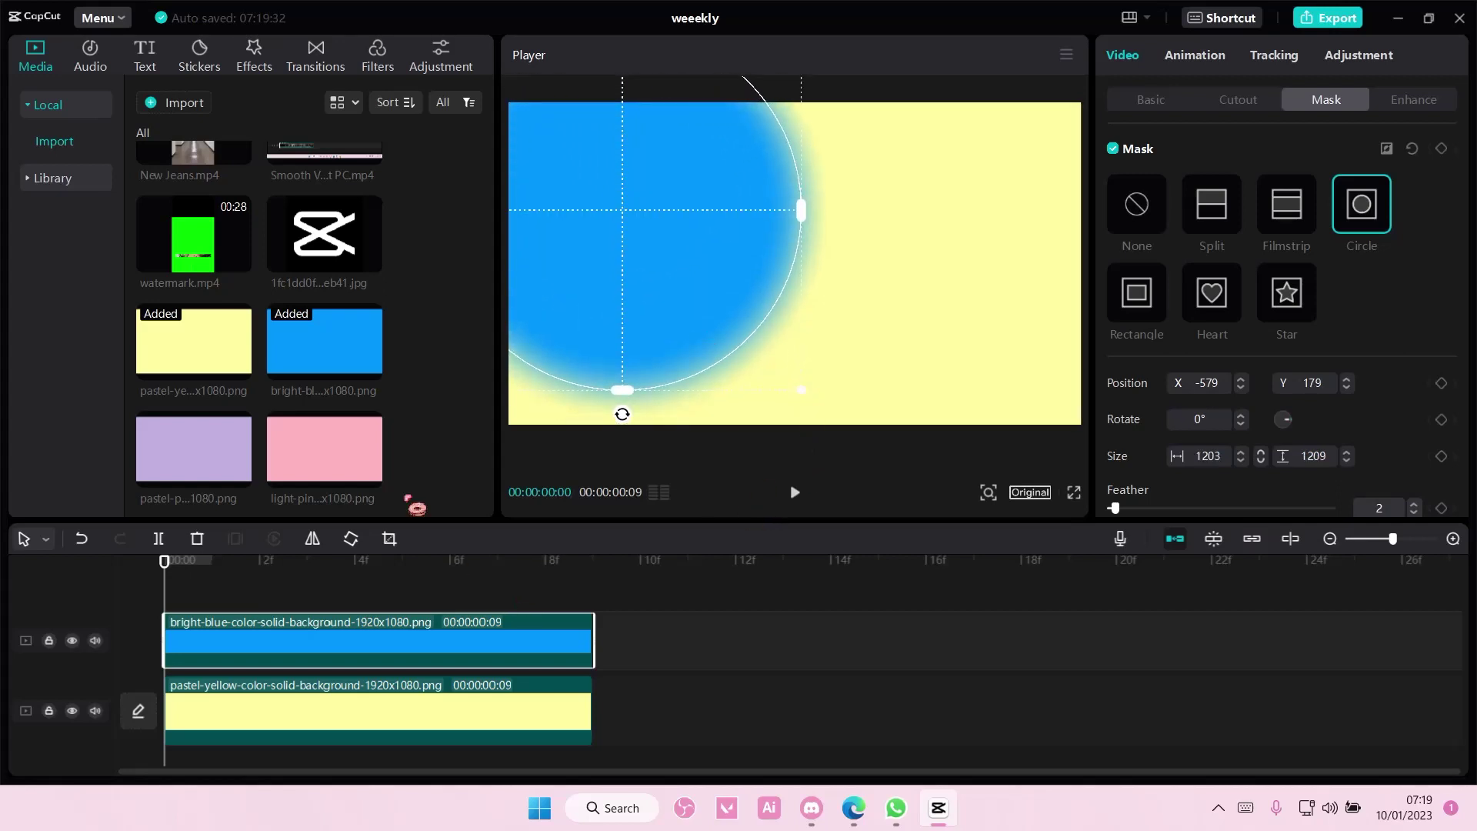
Add the pastel purple image to the upper track with a circle mask.
left_click(238, 474)
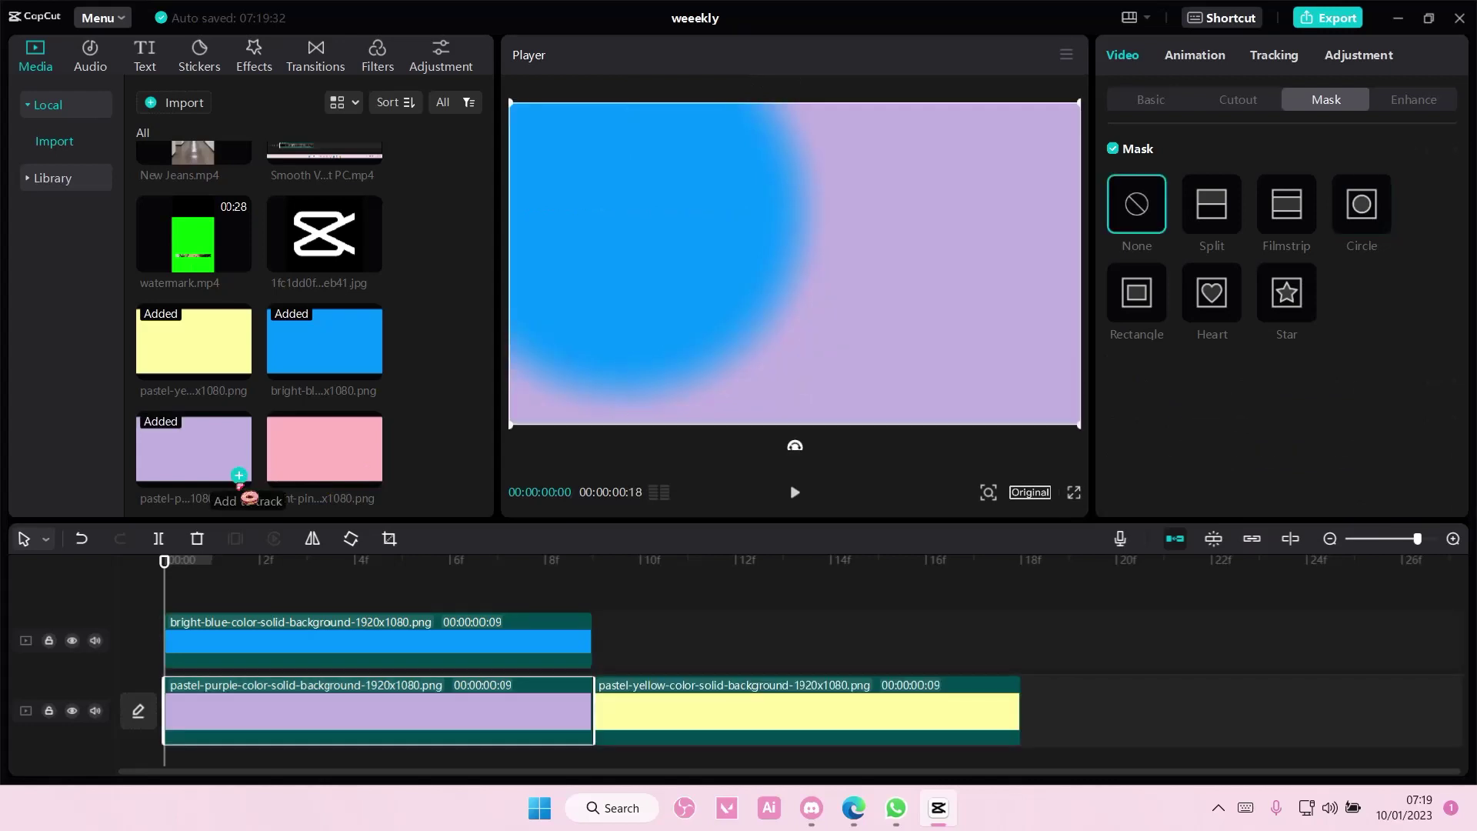
left_click_drag(393, 683, 353, 612)
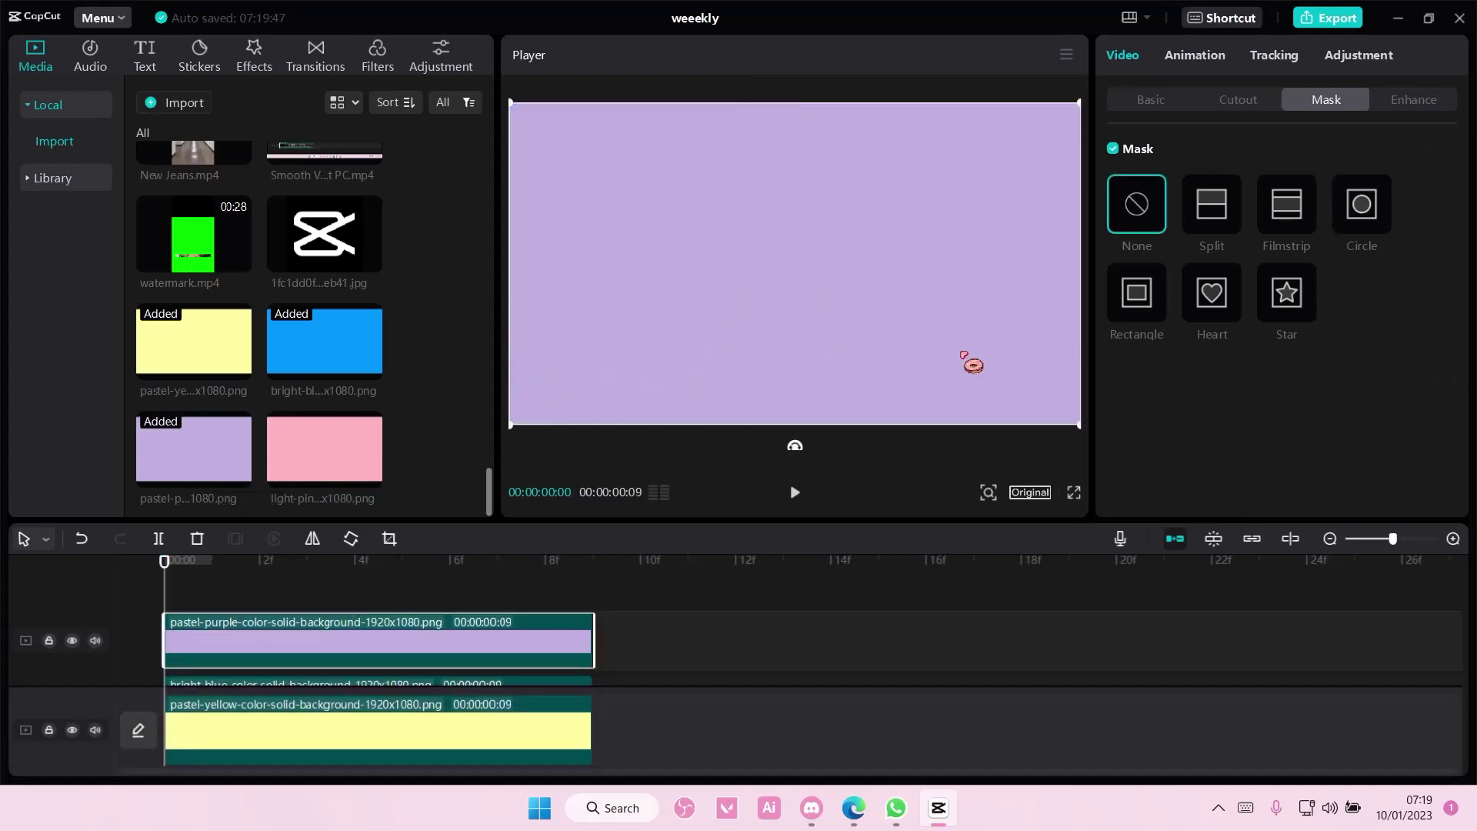
left_click(1361, 203)
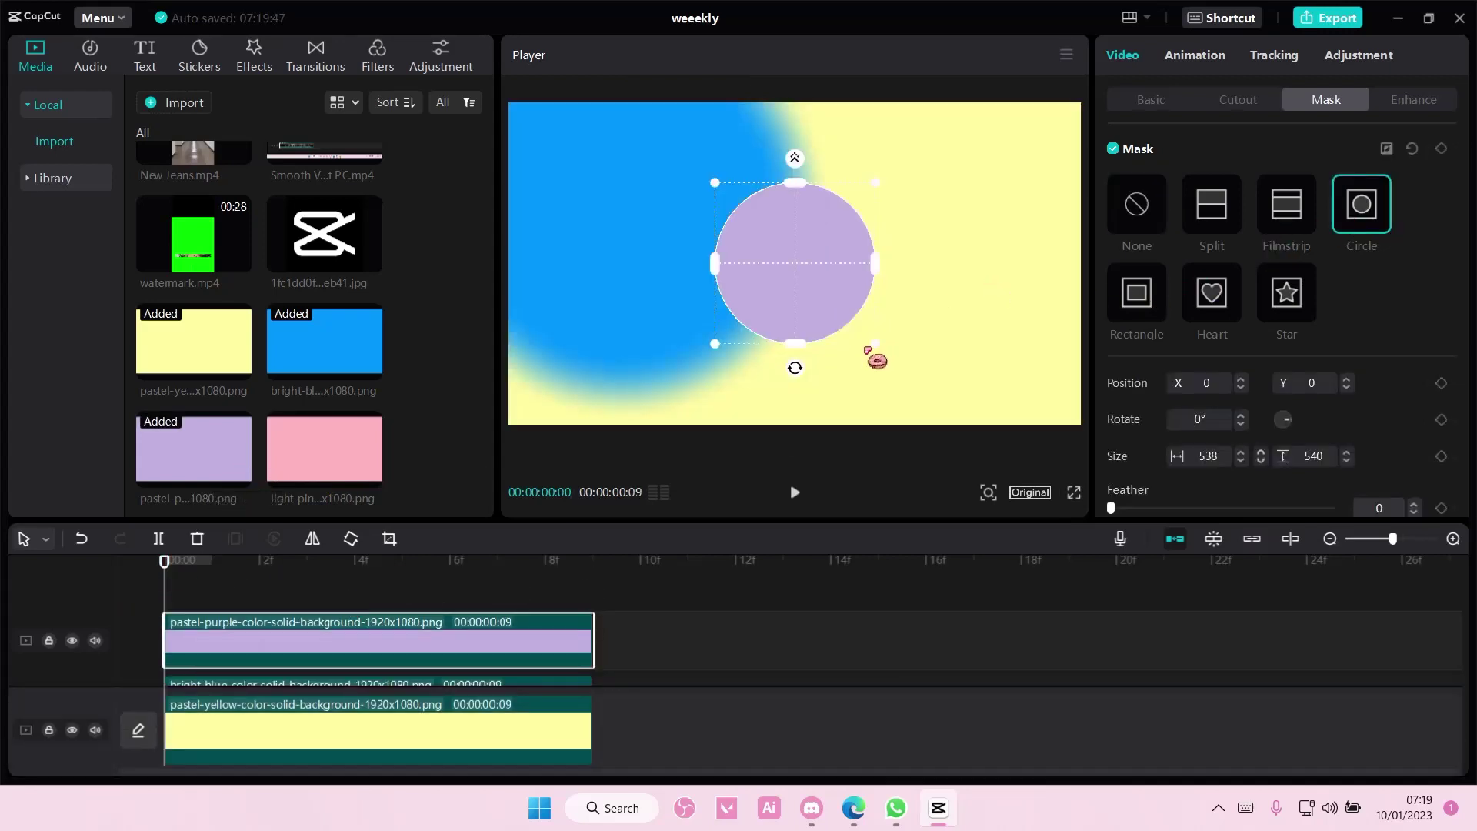
left_click_drag(868, 349, 890, 370)
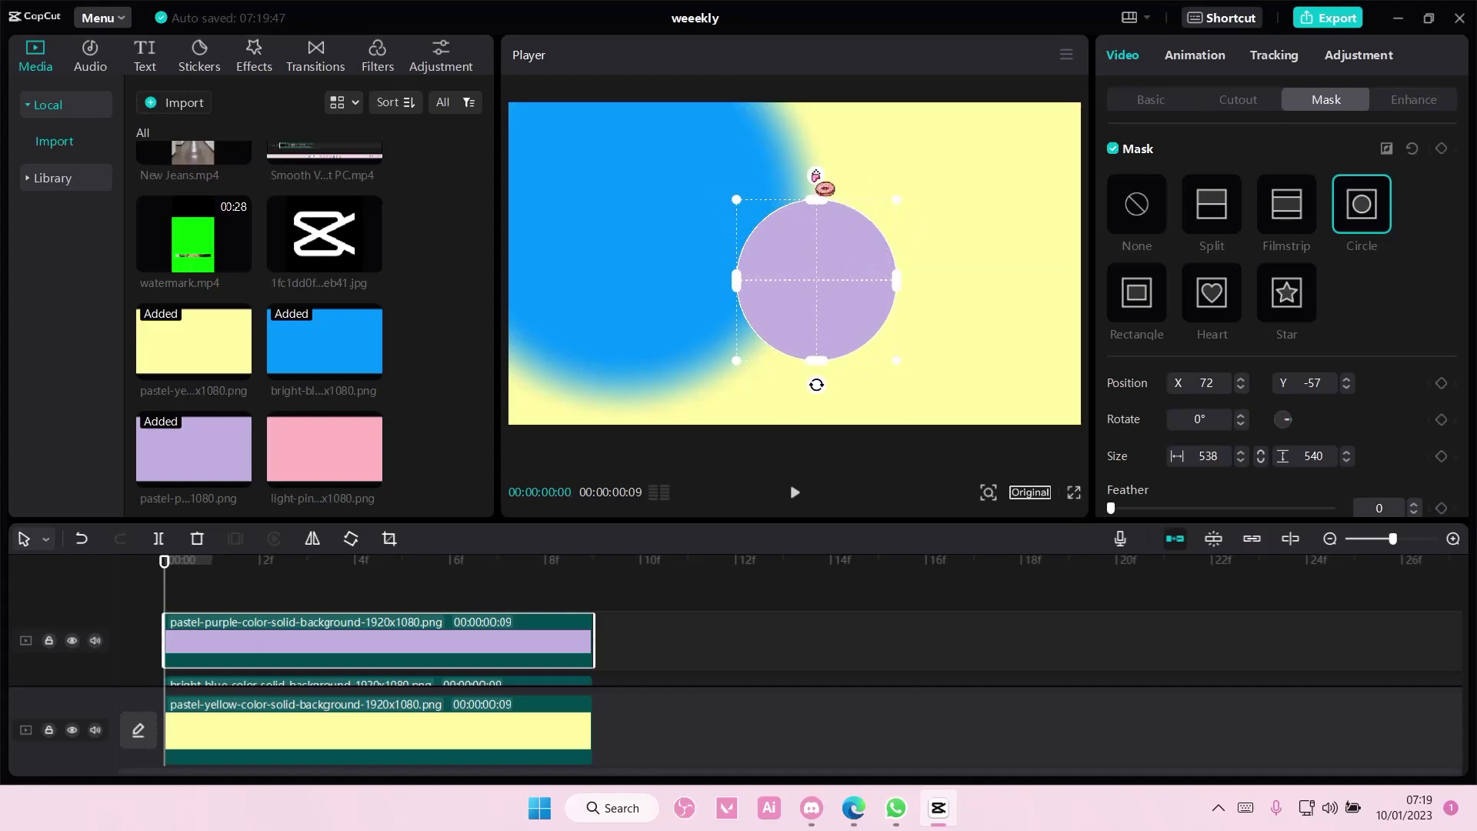
Enlarge and feather the purple circle near the top, then stack the light pink image above.
left_click_drag(824, 187, 823, 189)
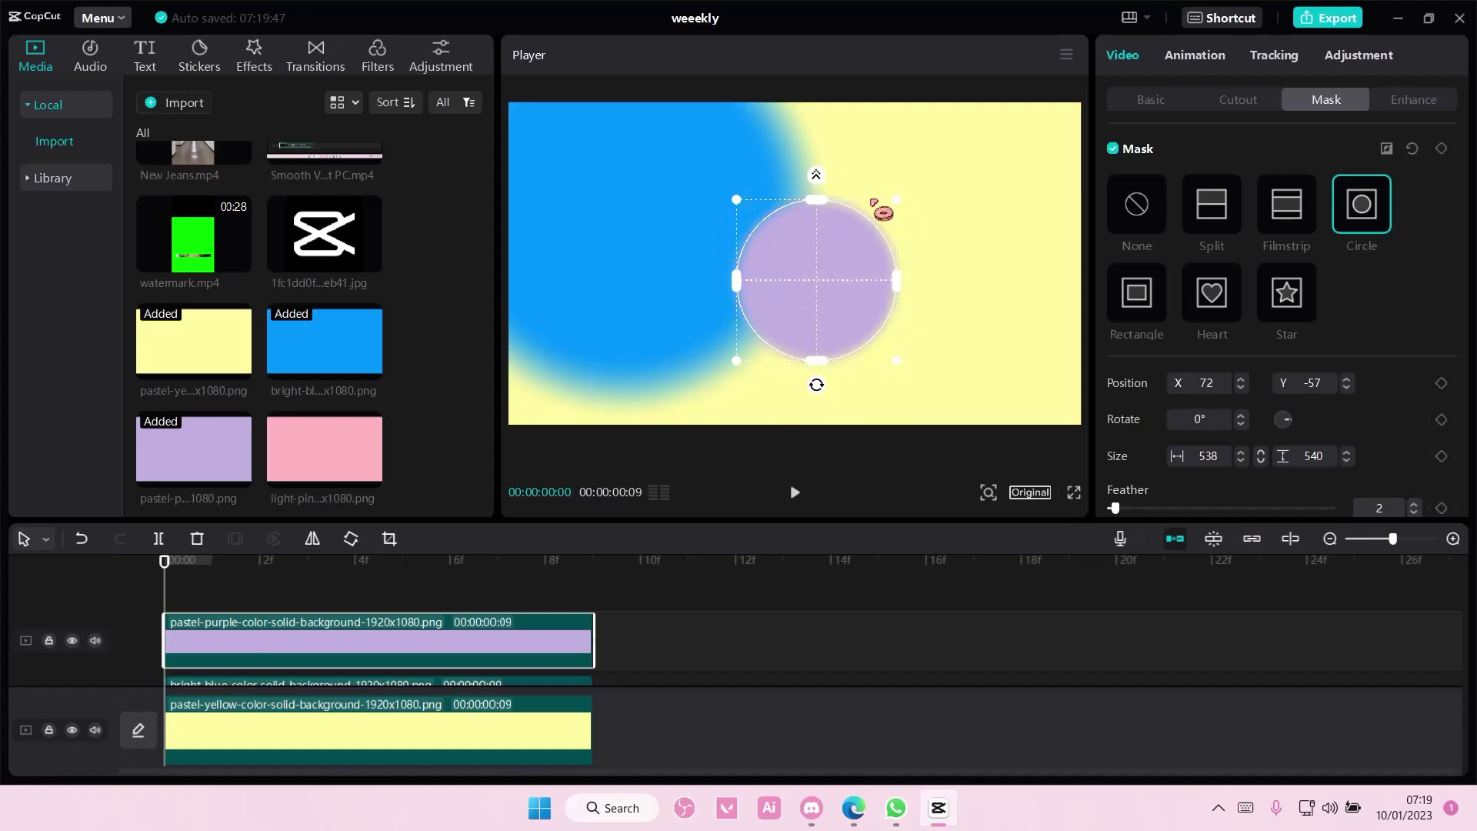
left_click_drag(736, 201, 673, 134)
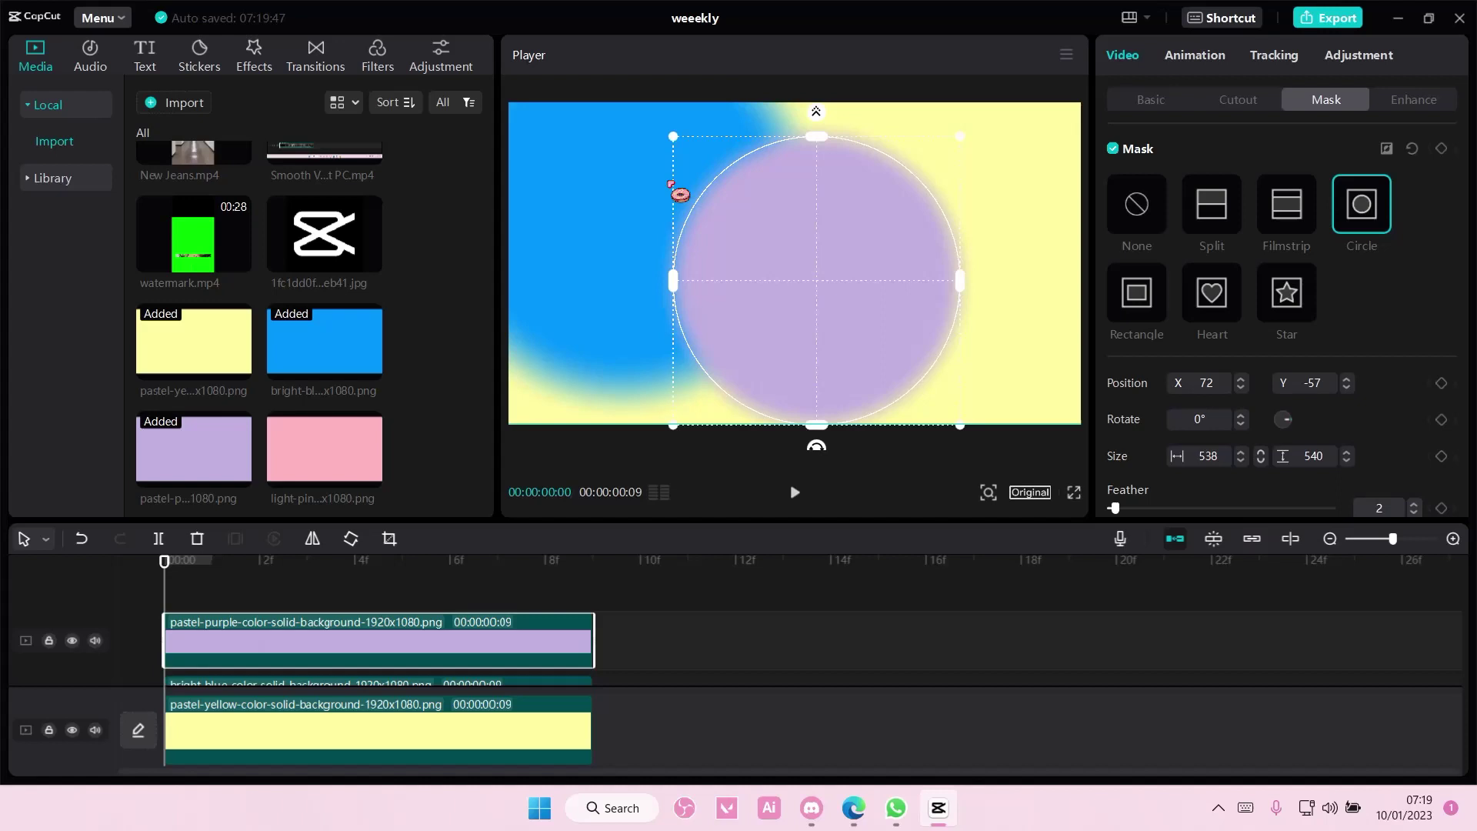
left_click_drag(828, 116, 828, 111)
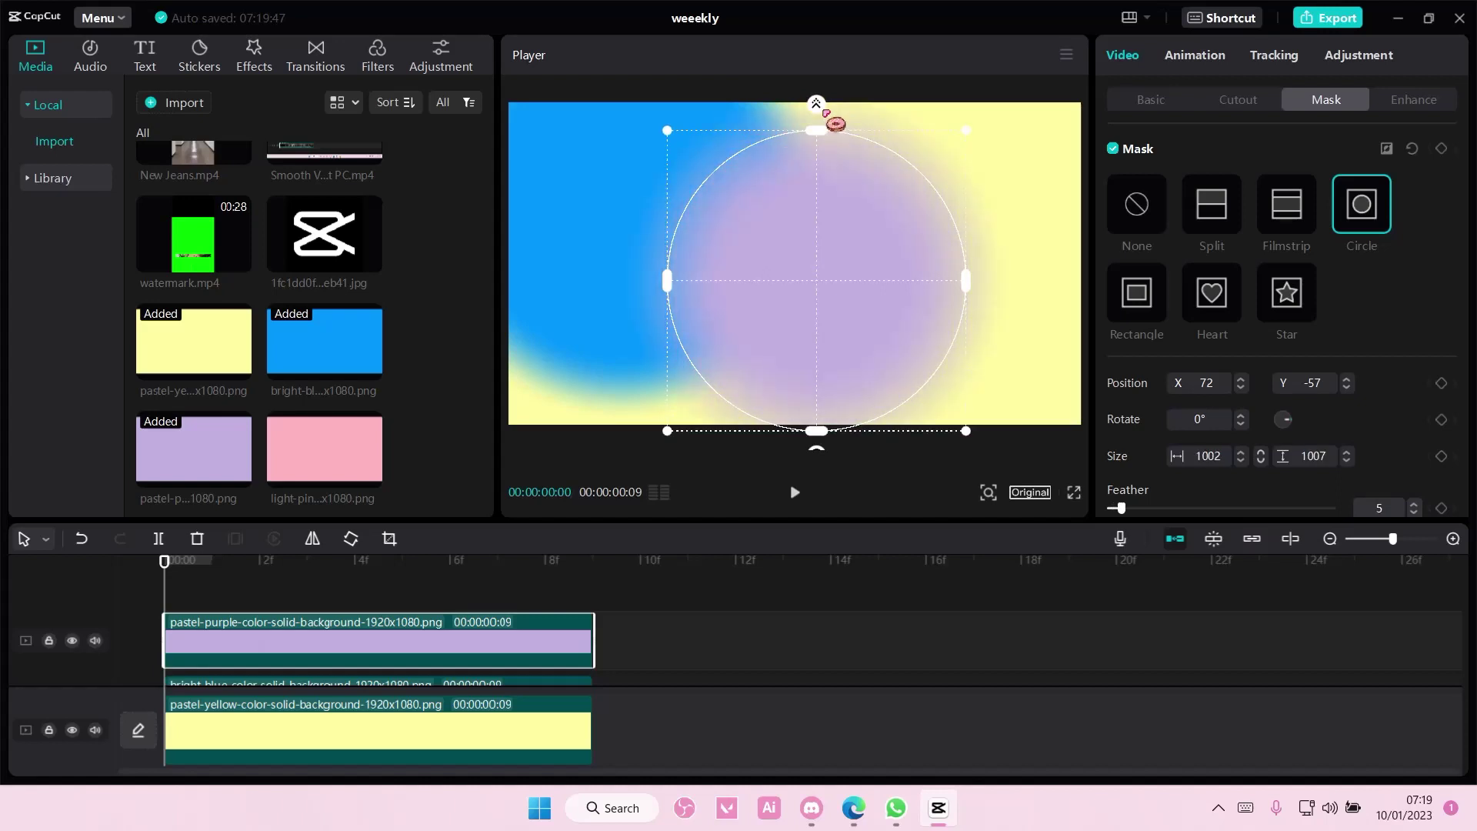
mouse_move(838, 185)
left_mouse_down()
mouse_move(952, 159)
mouse_move(989, 319)
mouse_move(967, 310)
left_mouse_up()
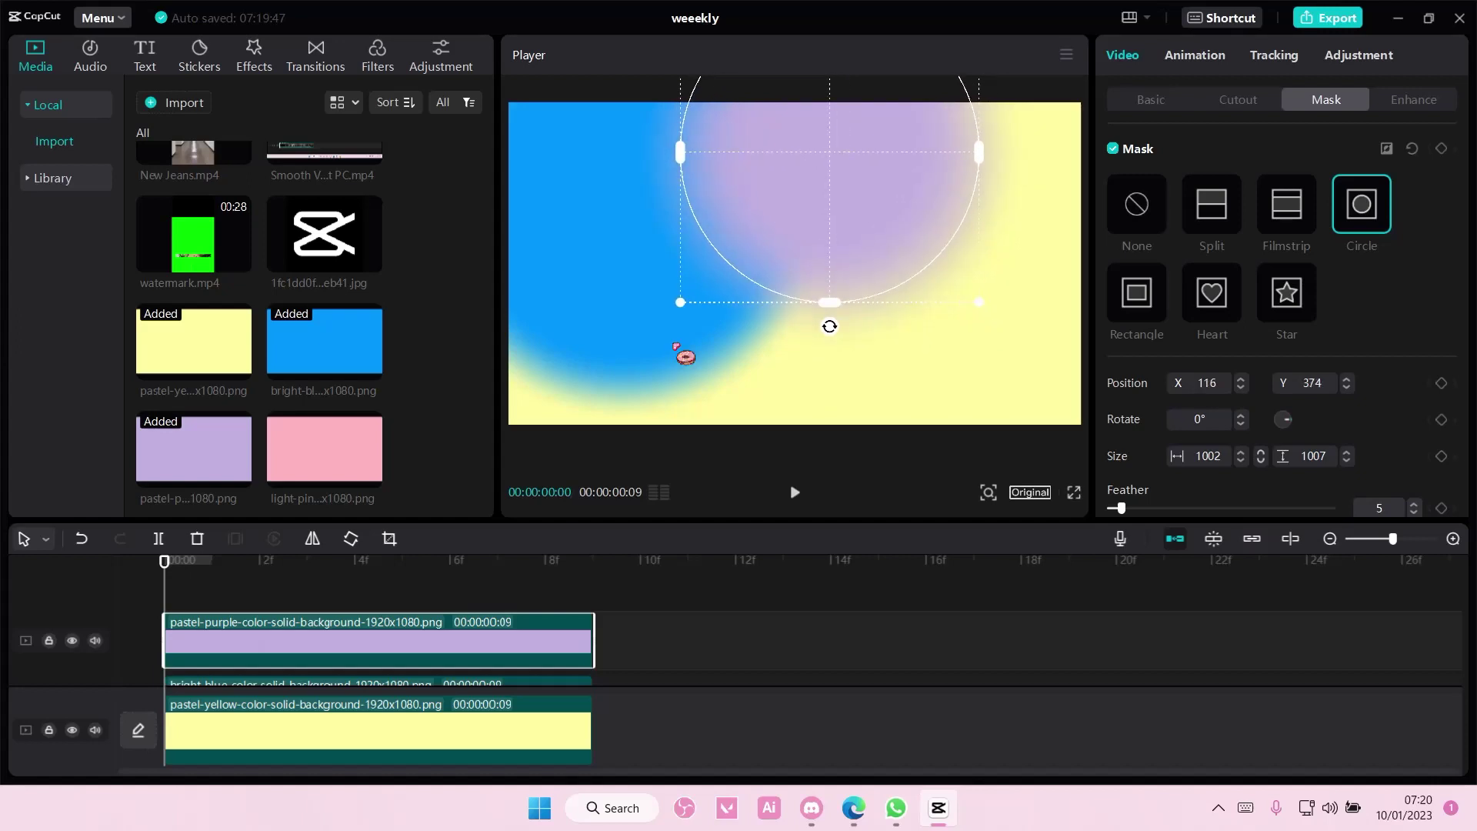
left_click_drag(372, 481, 413, 629)
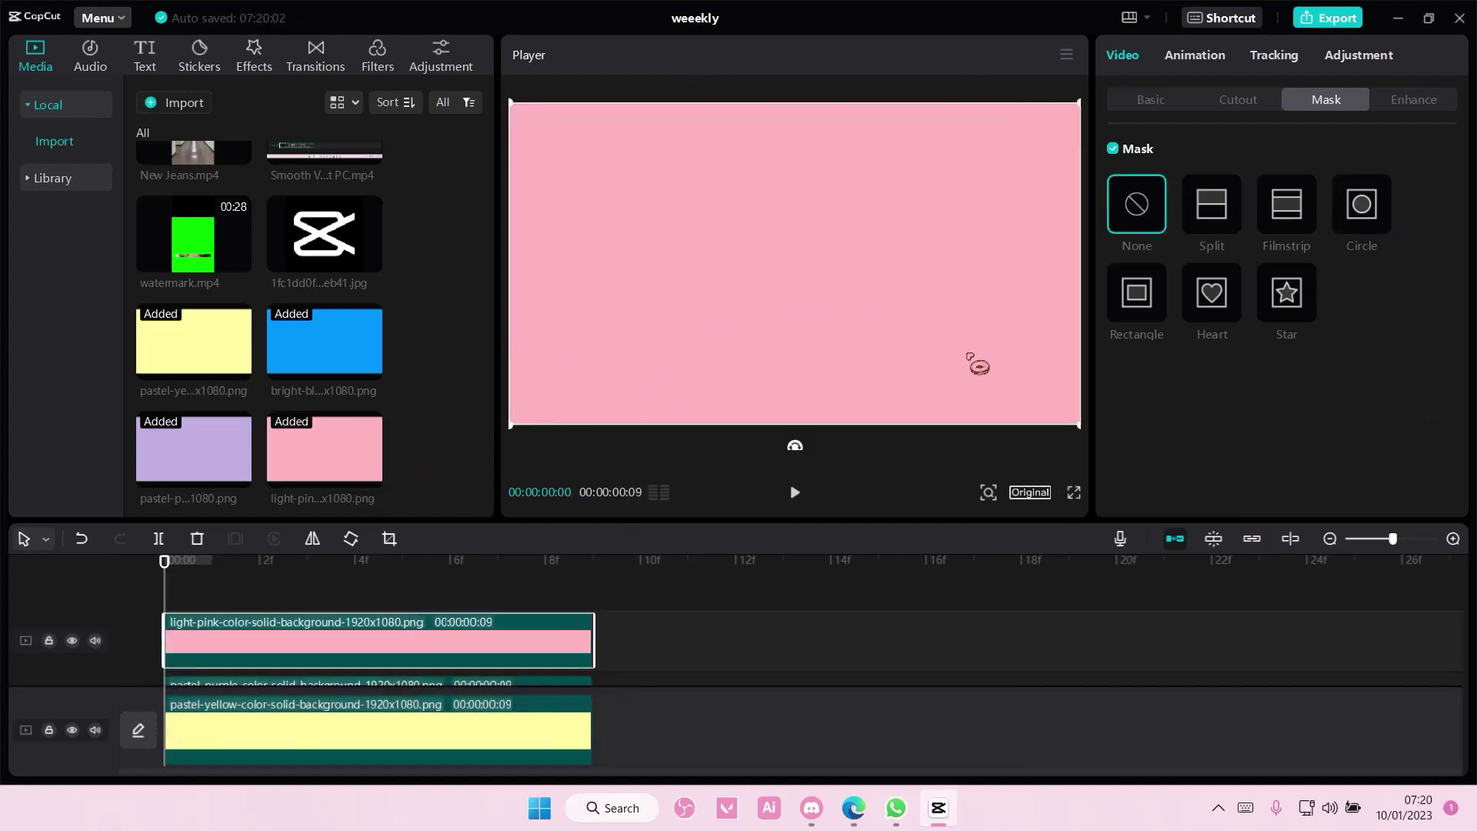
Mask the light pink clip to a large, feathered circle at the lower right.
left_click(1362, 204)
mouse_move(860, 370)
left_mouse_down()
mouse_move(962, 435)
mouse_move(957, 349)
left_mouse_up()
left_click_drag(970, 225, 815, 229)
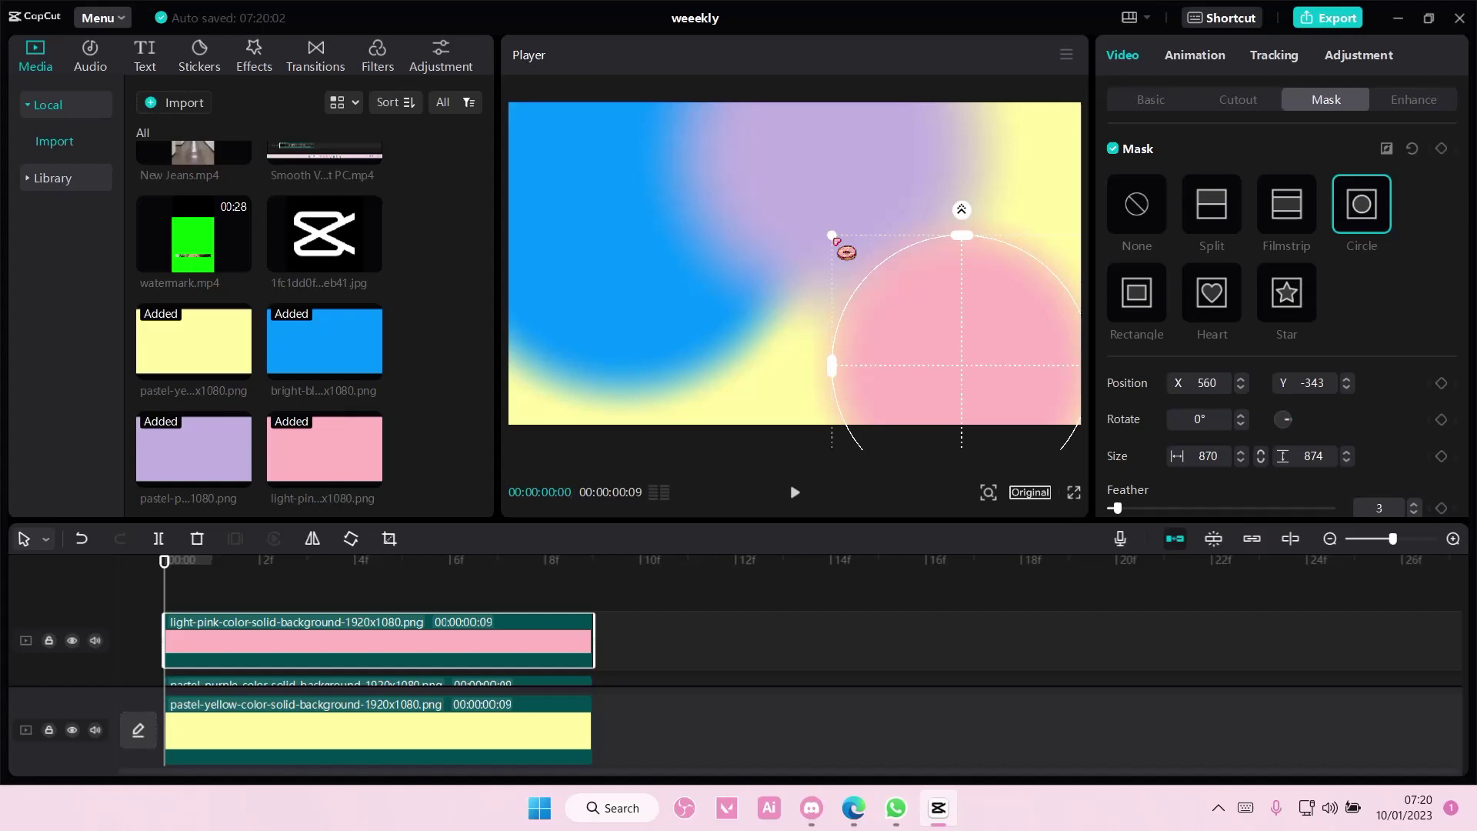
left_click_drag(976, 340, 982, 379)
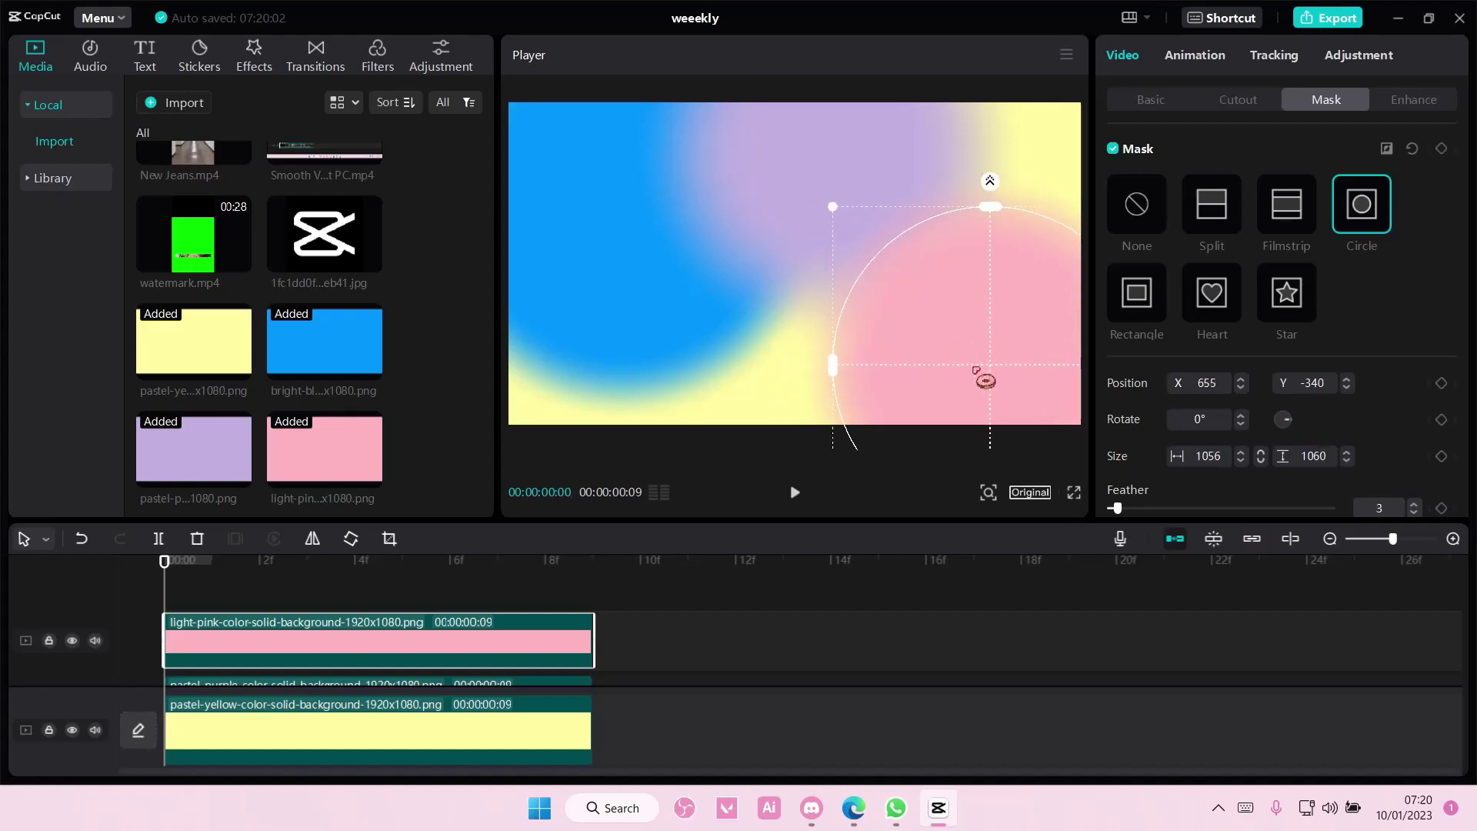
left_click(818, 587)
scroll(303, 301, "up", 3)
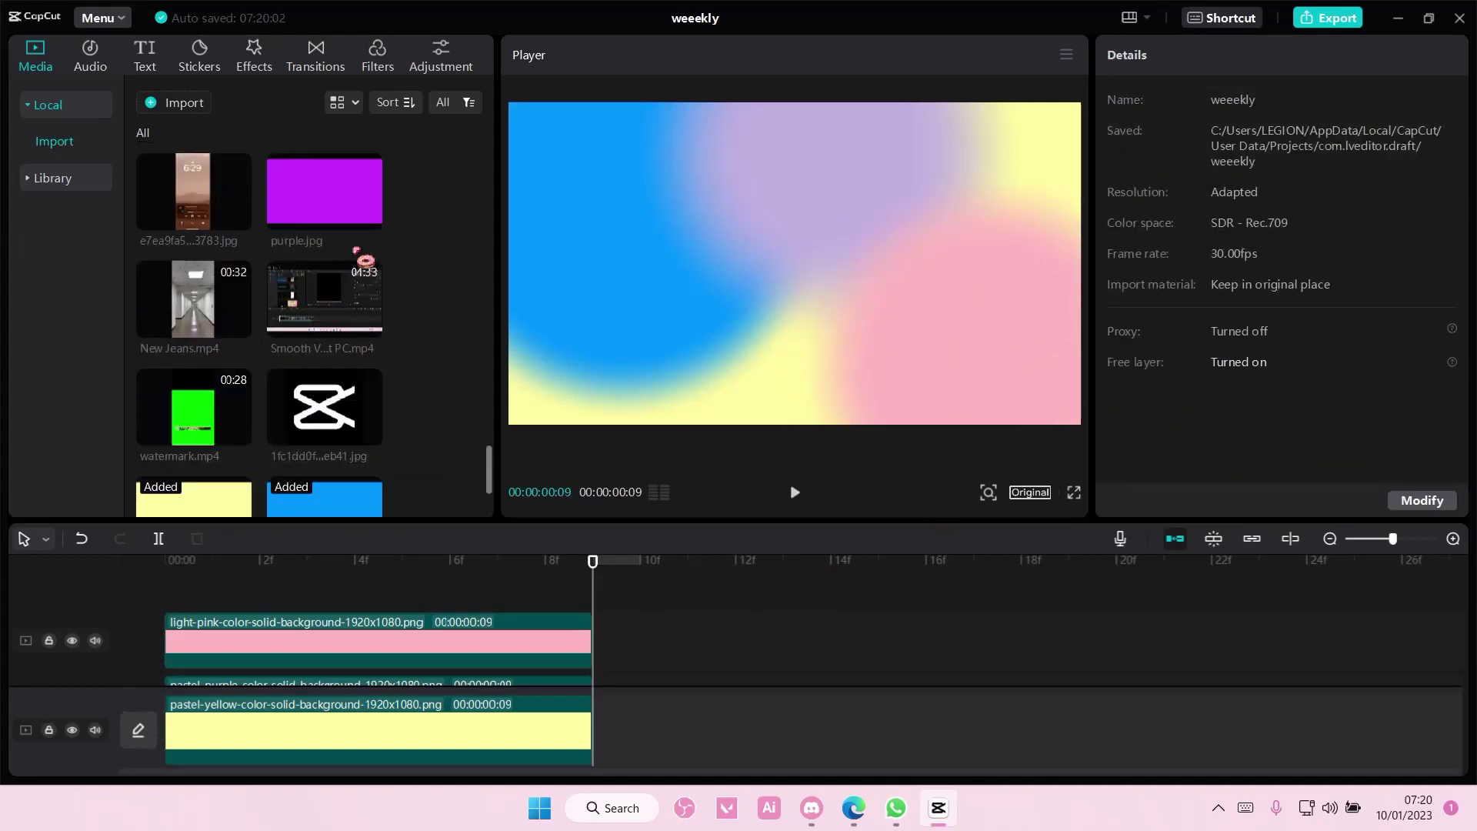
Add purple.jpg to the timeline on the top track.
left_click(369, 218)
left_click(677, 725)
left_click_drag(678, 724, 243, 634)
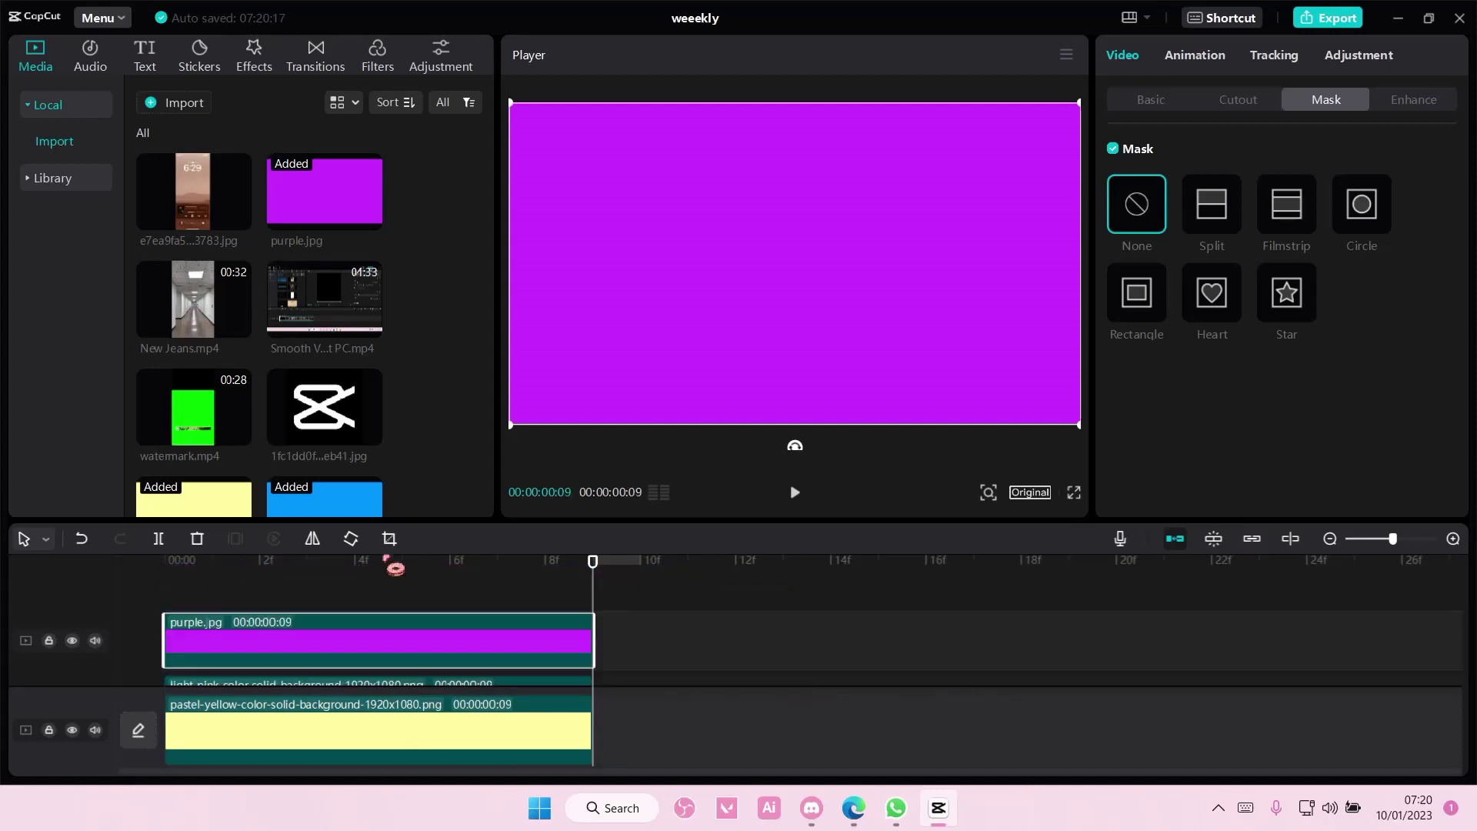
Mask purple.jpg to a circle with feather 15, placed up-left in the lower-left corner.
left_click(1362, 204)
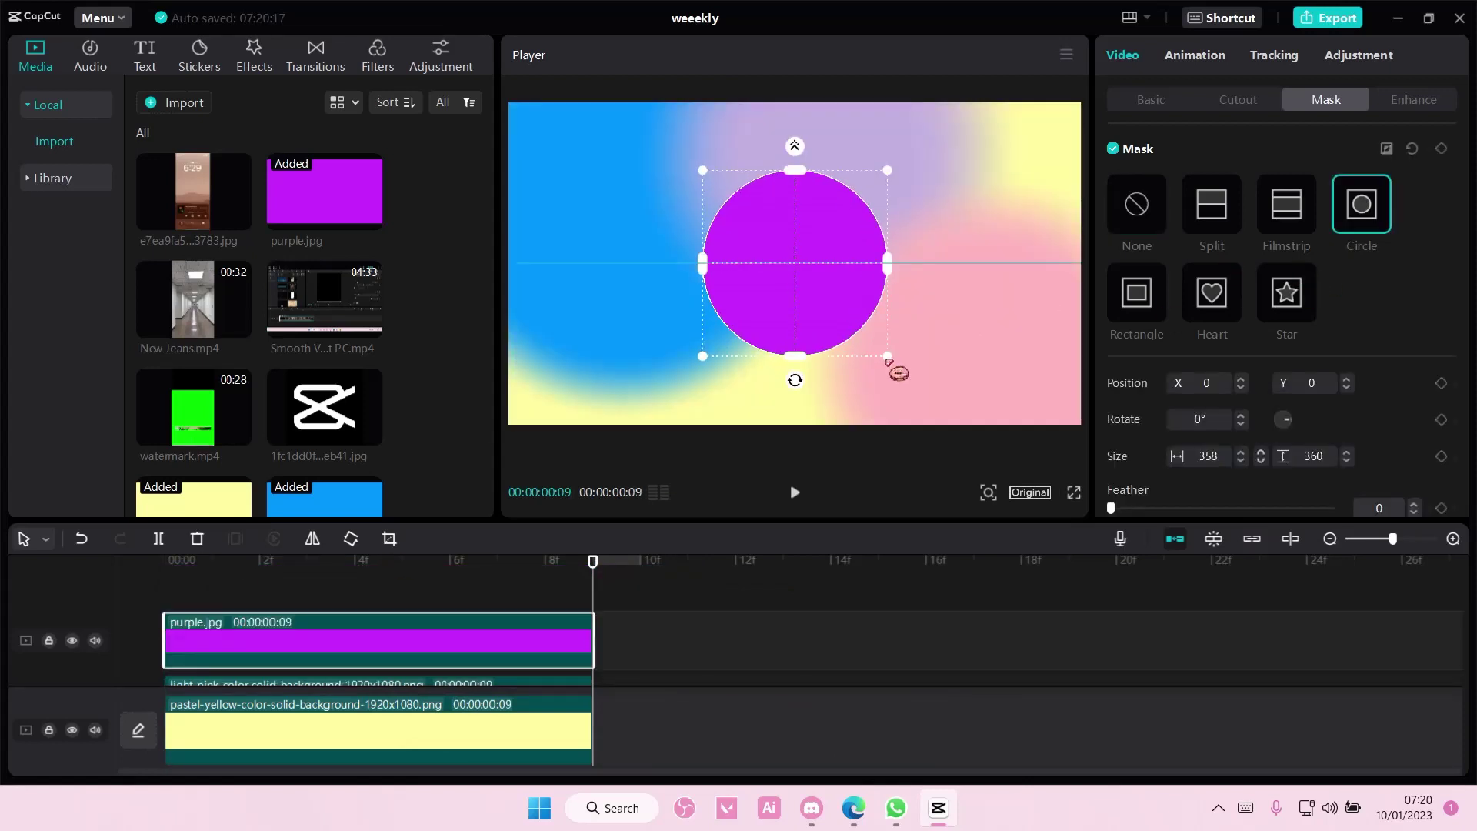
mouse_move(841, 290)
left_mouse_down()
mouse_move(1020, 259)
mouse_move(990, 198)
left_mouse_up()
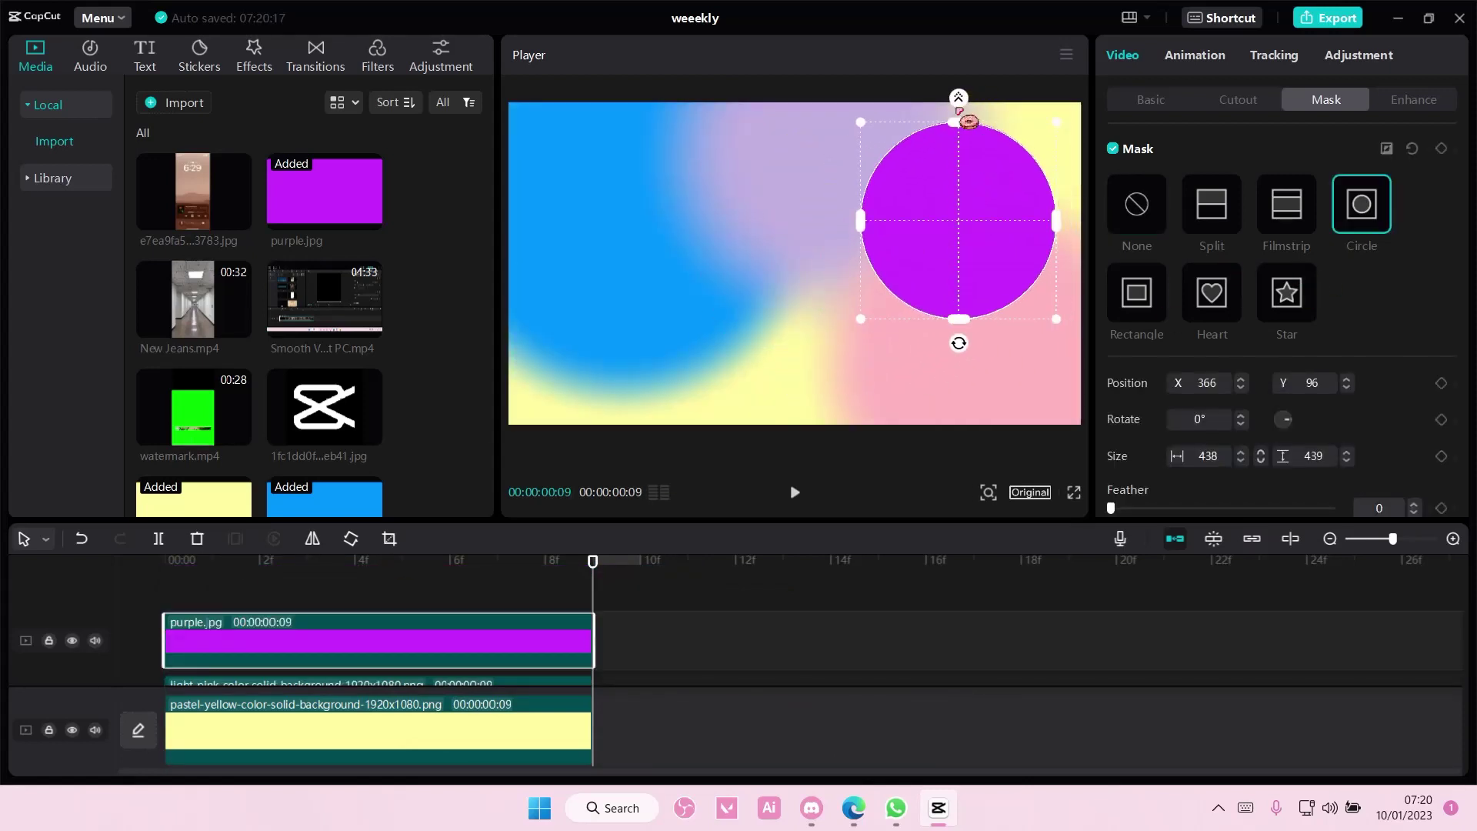
left_click_drag(959, 110, 957, 86)
mouse_move(969, 198)
left_mouse_down()
mouse_move(982, 166)
mouse_move(617, 389)
left_mouse_up()
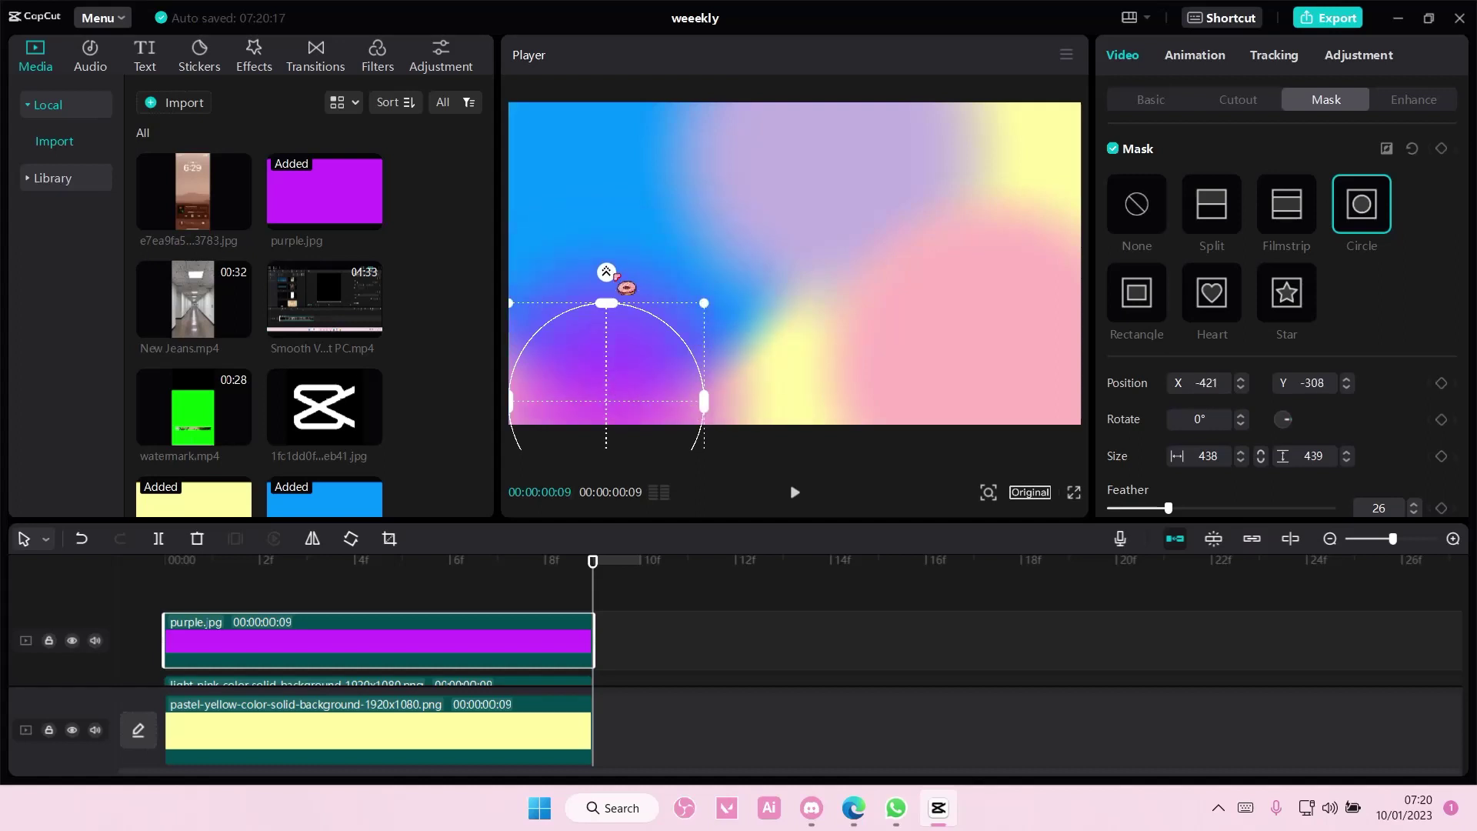
left_click_drag(652, 362, 610, 330)
left_click_drag(682, 290, 689, 289)
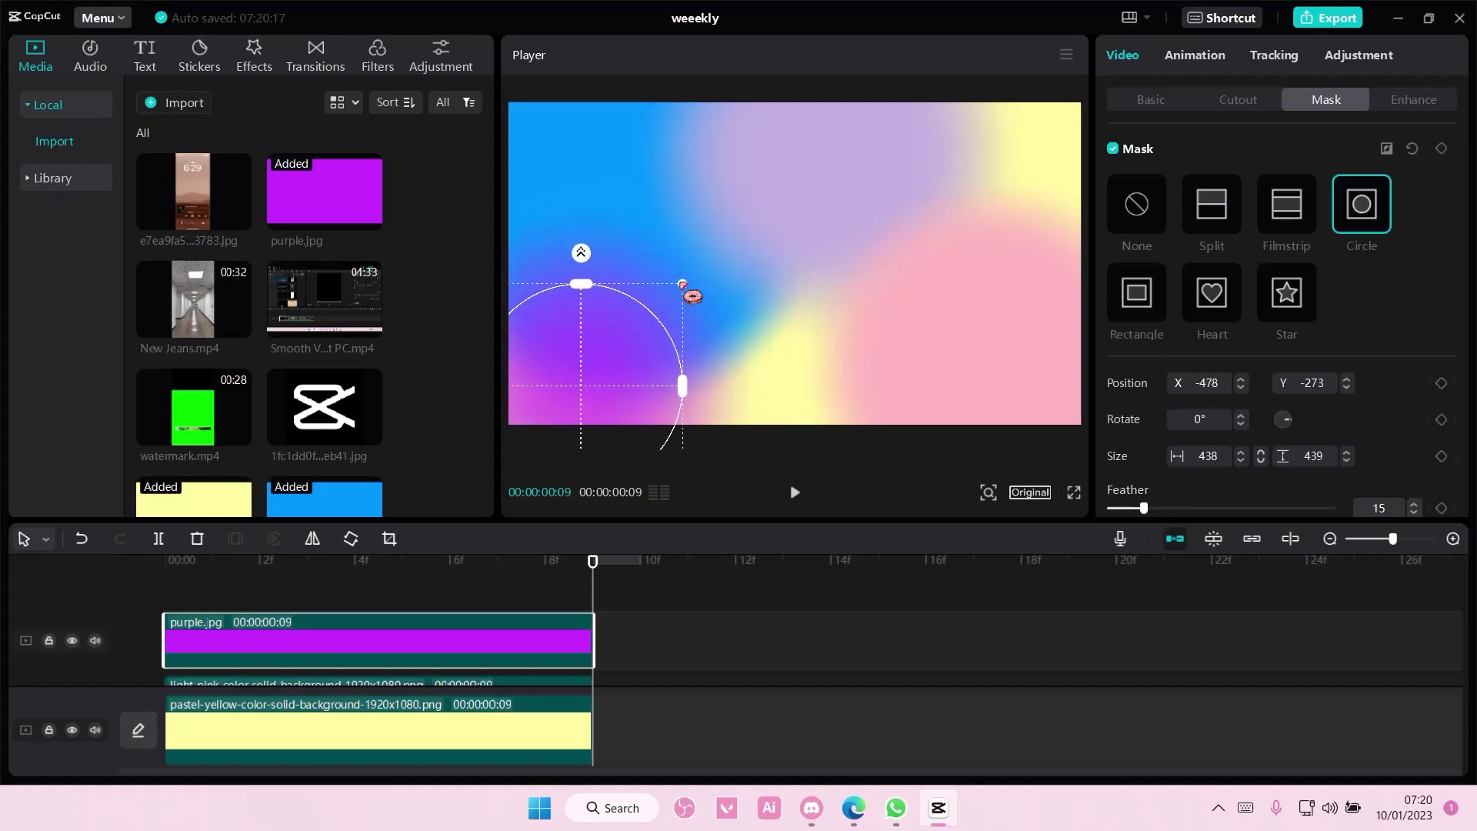
Add 361724.png to the top track and shrink it slightly.
left_click(688, 588)
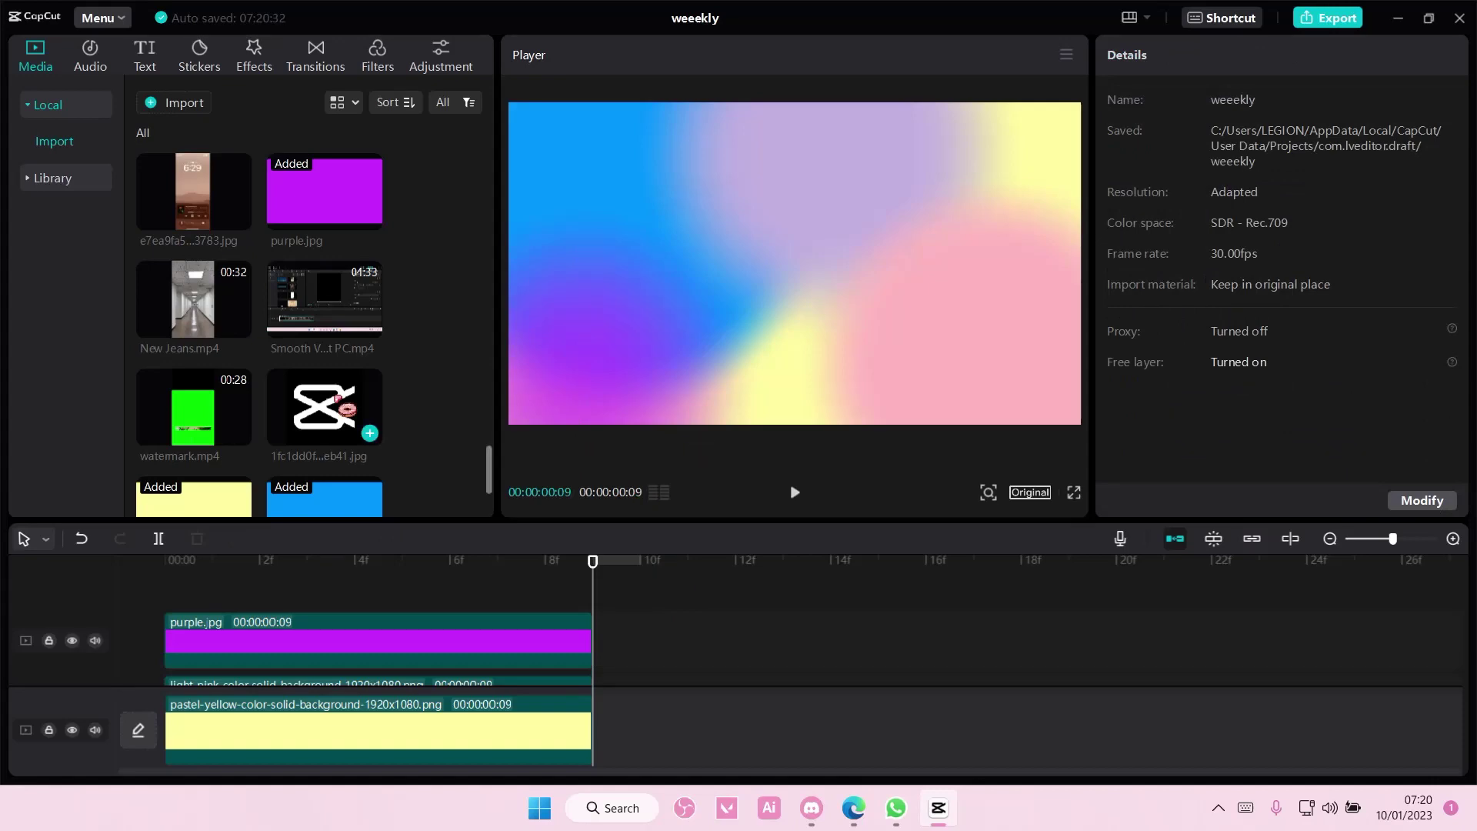
scroll(335, 404, "down", 5)
scroll(332, 398, "down", 5)
scroll(335, 381, "up", 2)
scroll(335, 381, "up", 2)
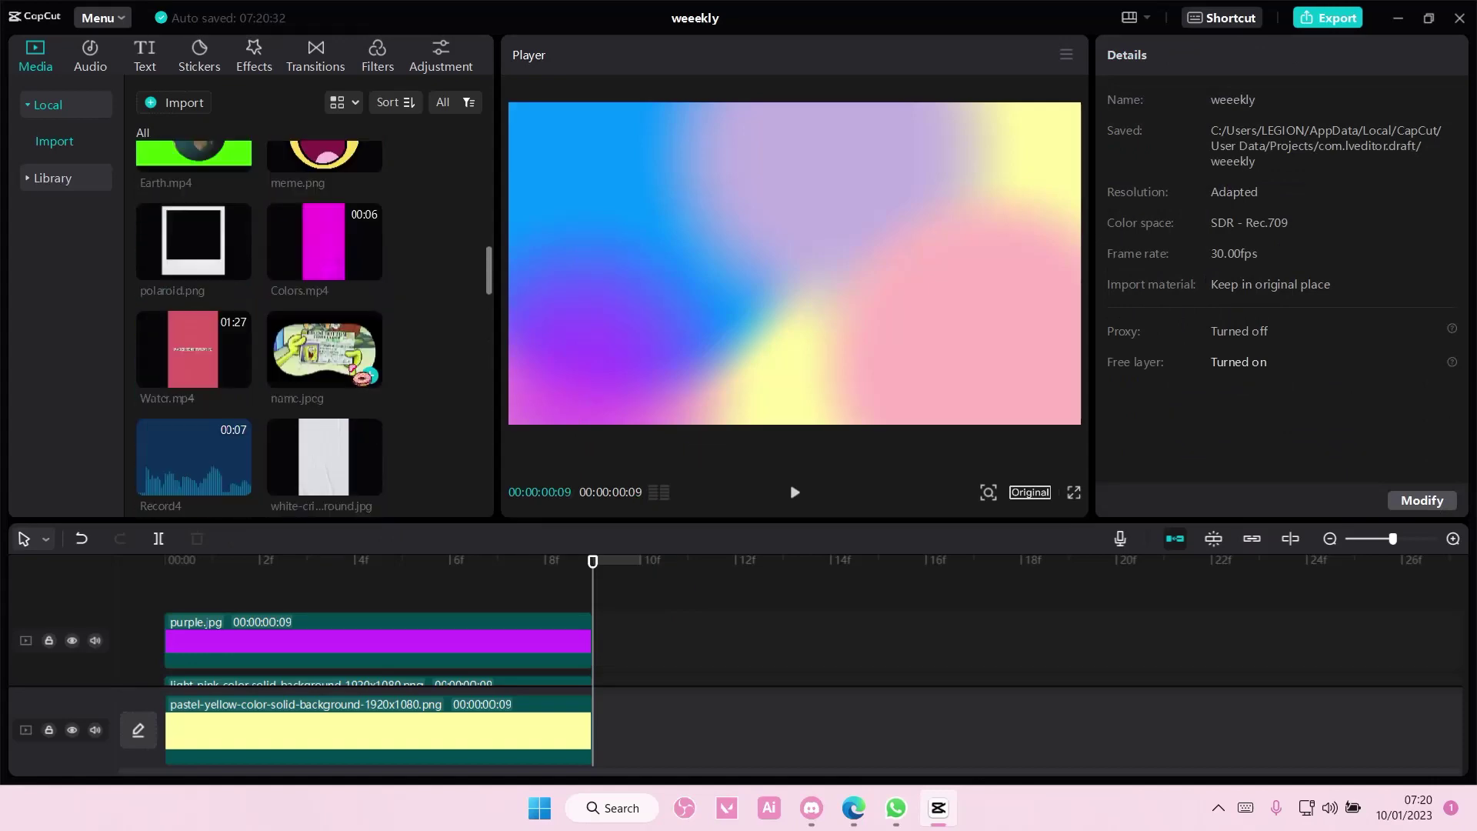
scroll(334, 380, "up", 2)
scroll(334, 382, "up", 1)
scroll(369, 392, "up", 2)
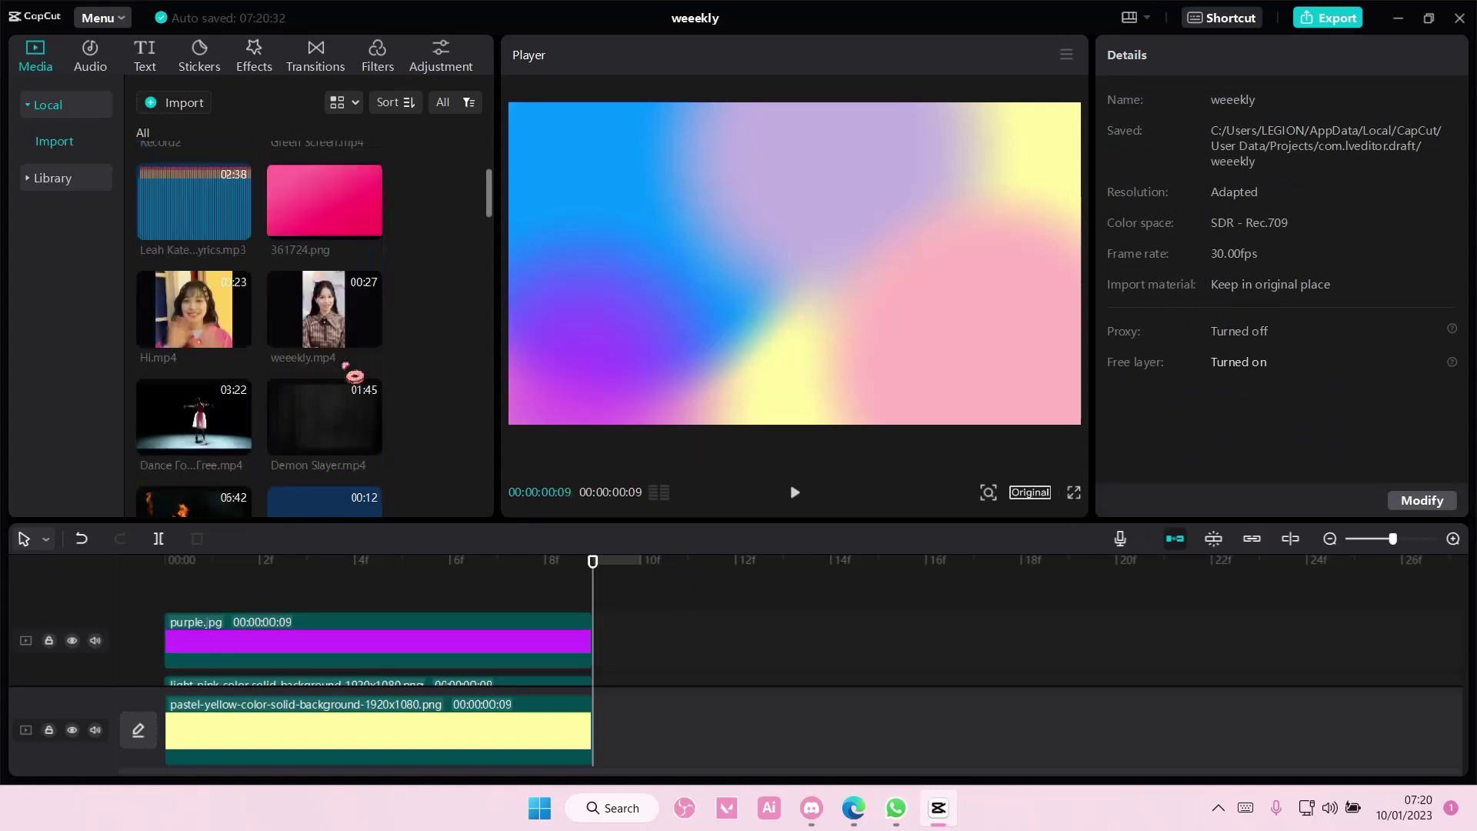
left_click(372, 228)
scroll(421, 404, "down", 3)
scroll(431, 416, "down", 3)
scroll(432, 411, "down", 3)
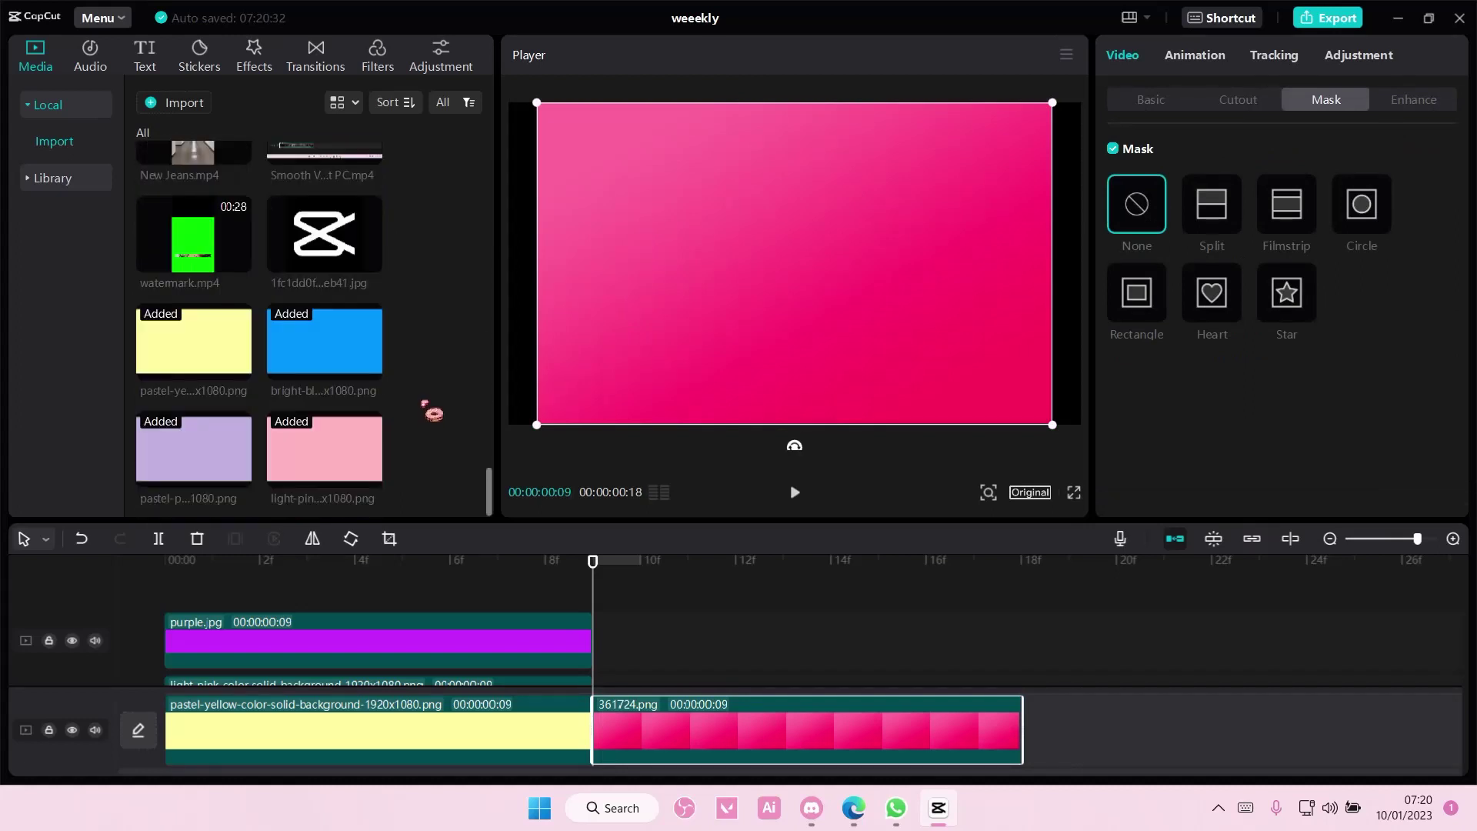
left_click_drag(697, 707, 268, 623)
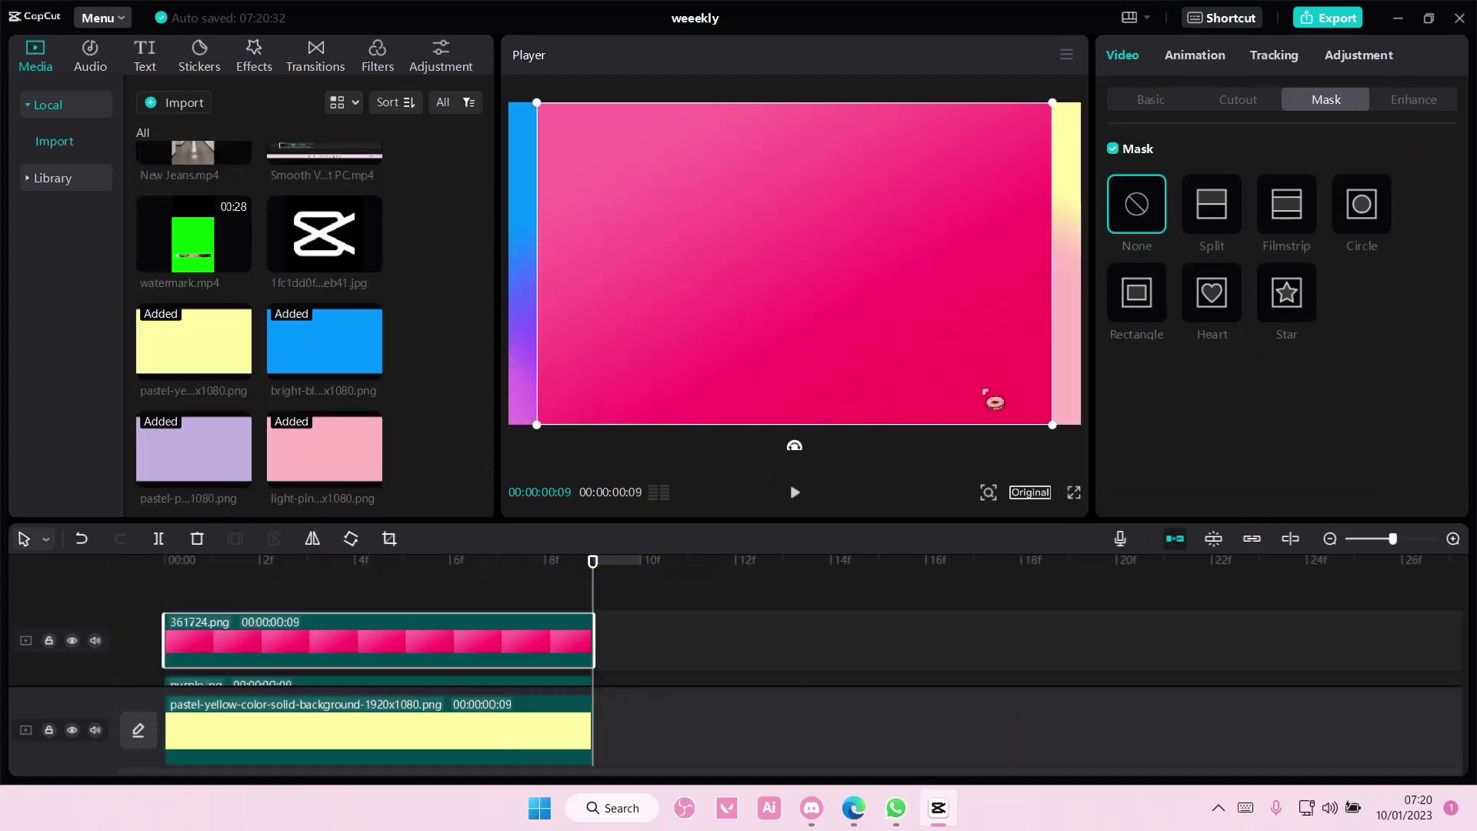
left_click_drag(1051, 435, 1104, 462)
Mask the pink image to a centred, feathered heart and rewind the playhead to the start.
left_click(1364, 213)
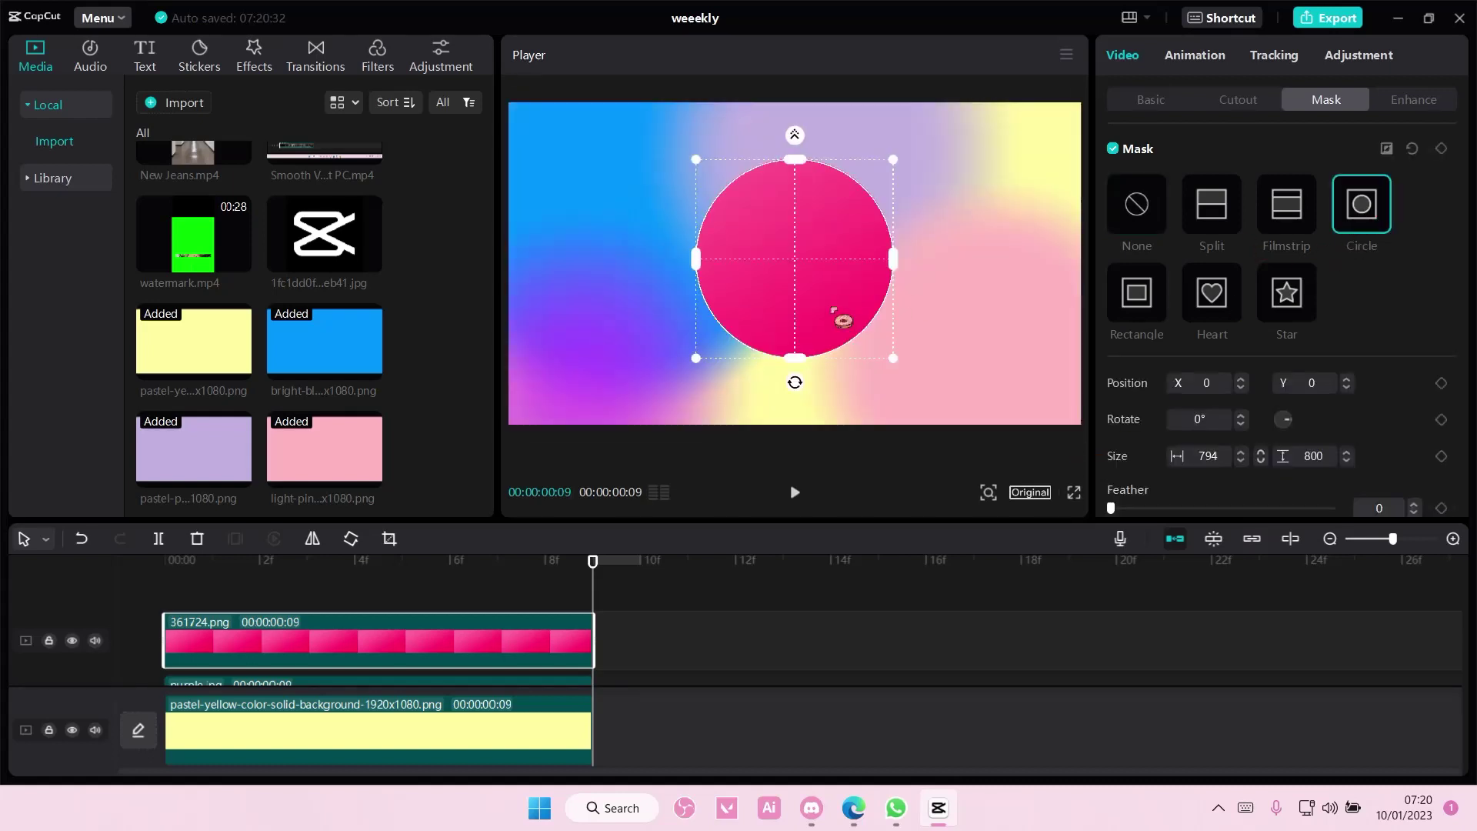
left_click_drag(842, 320, 886, 370)
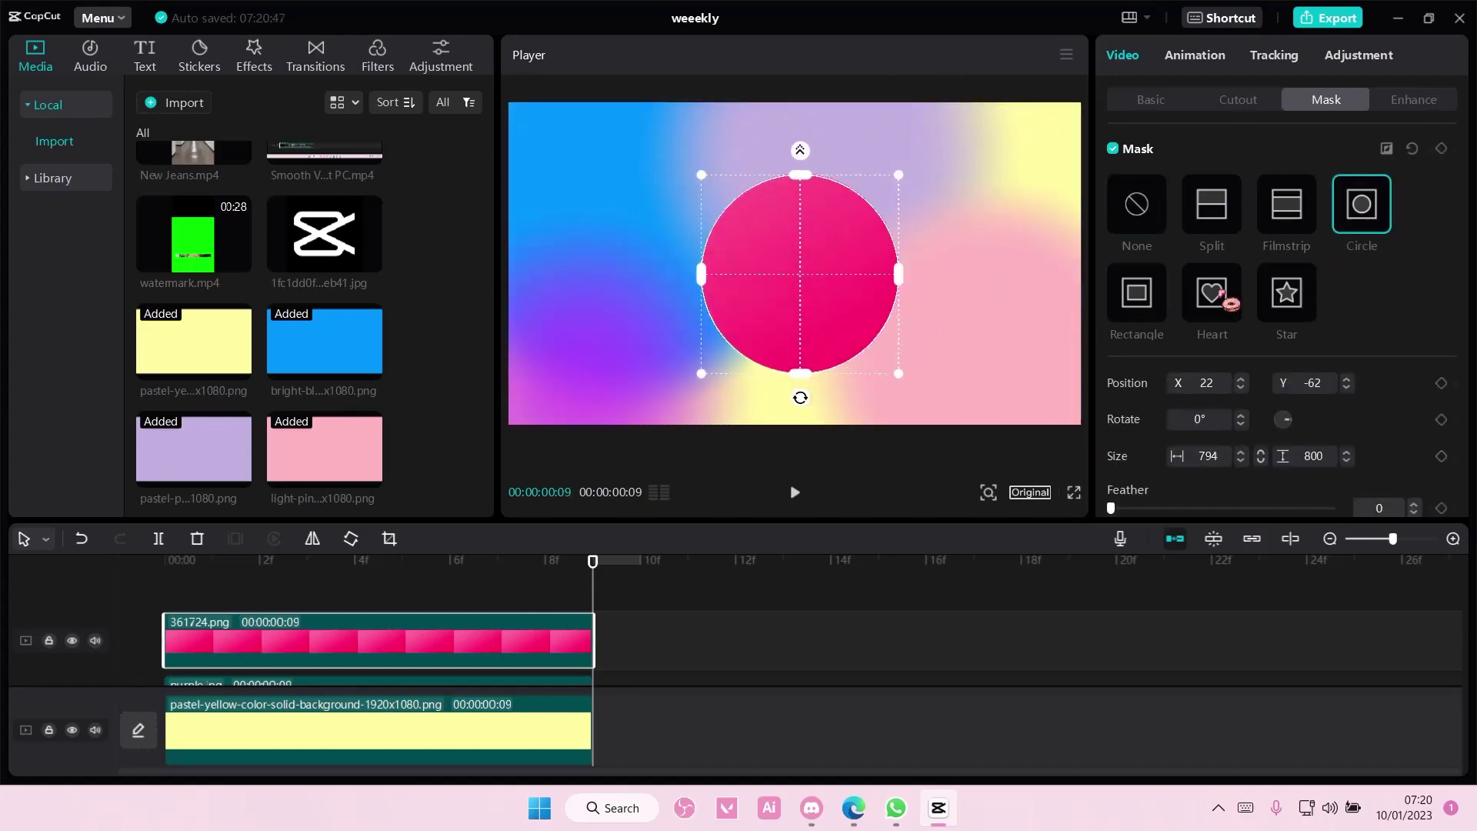
left_click(1223, 297)
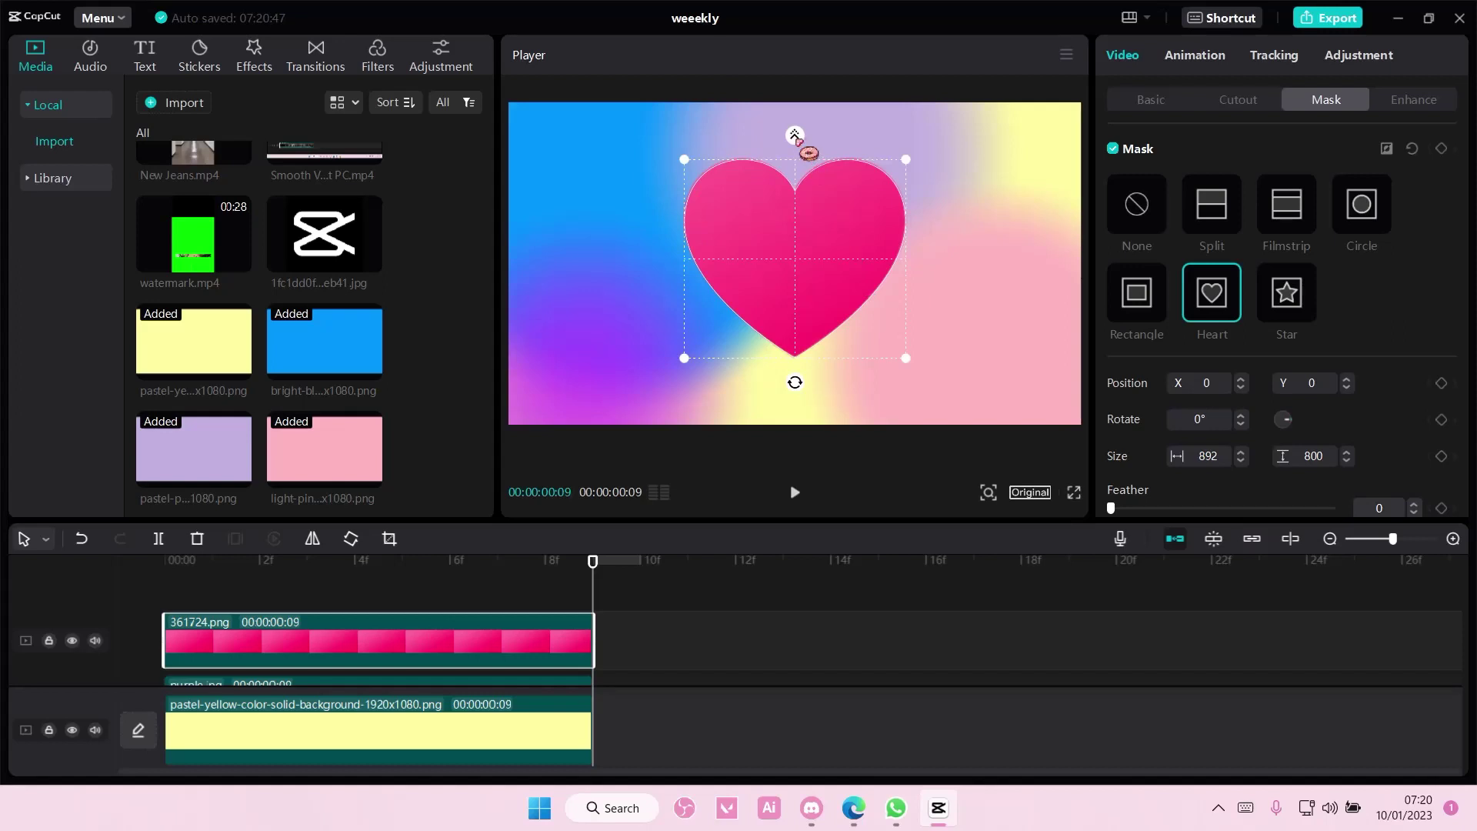
left_click_drag(795, 138, 796, 117)
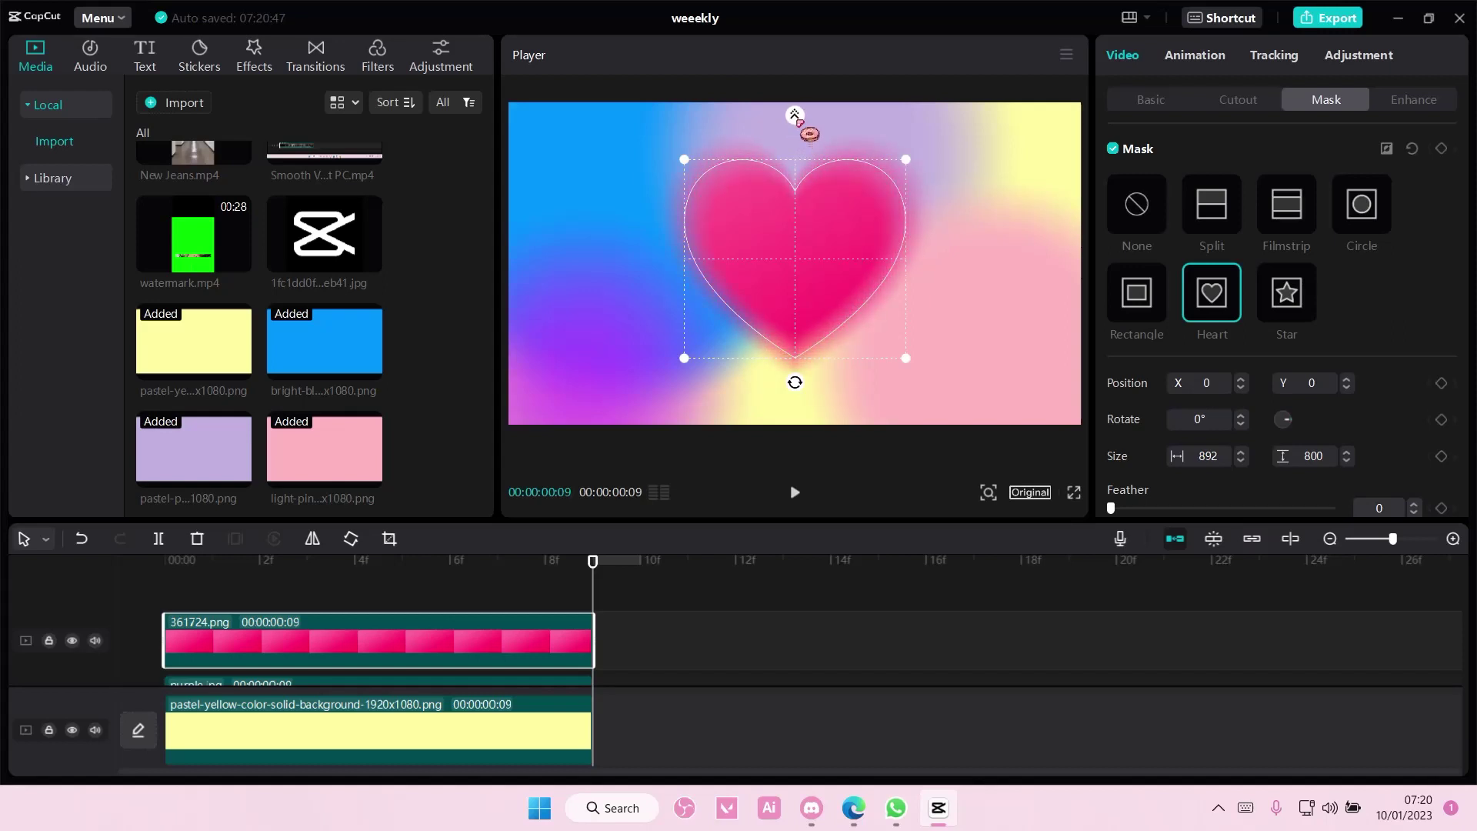
left_click(791, 612)
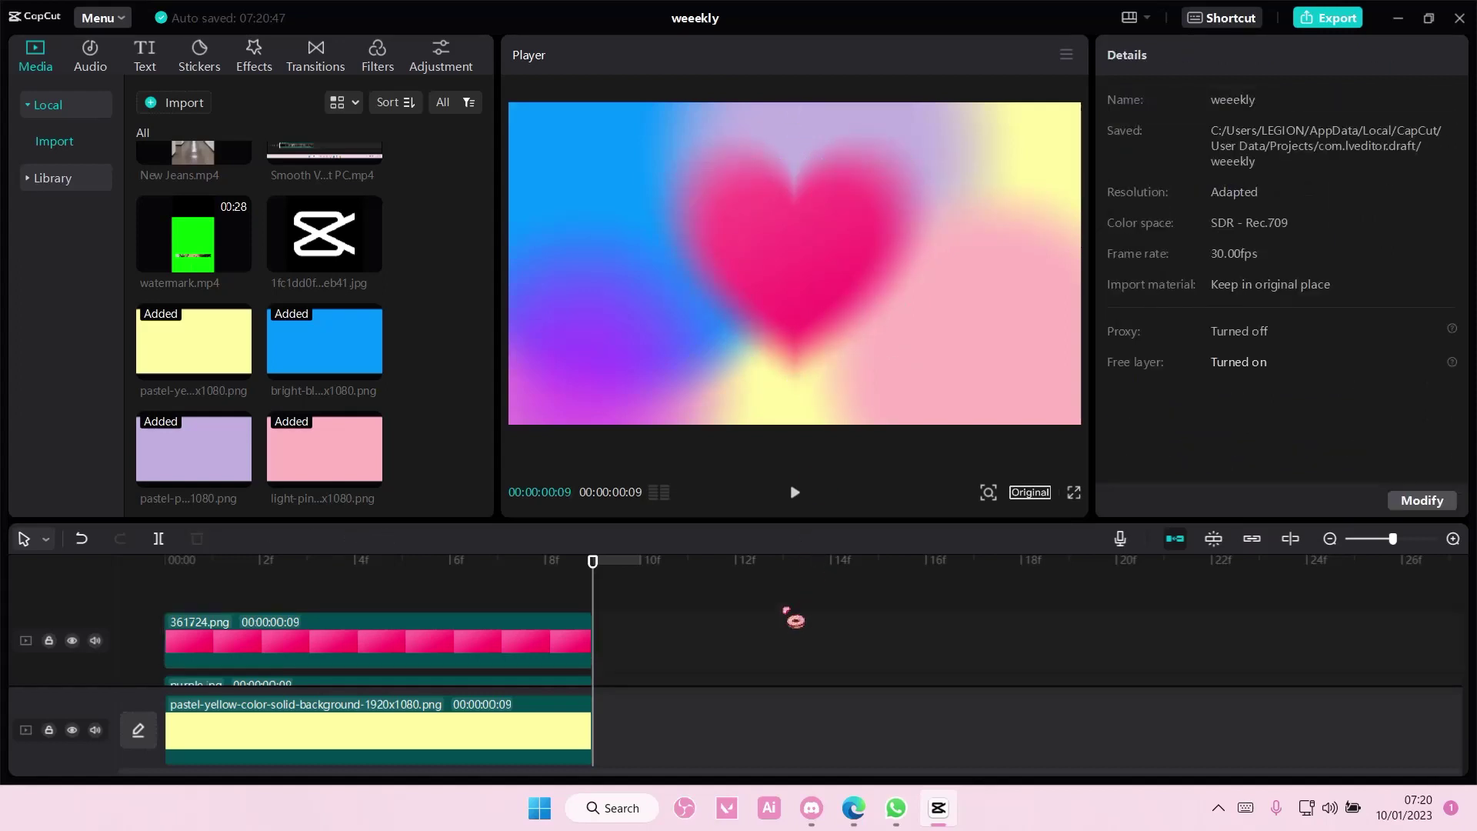
key("Left")
left_click_drag(522, 586, 70, 582)
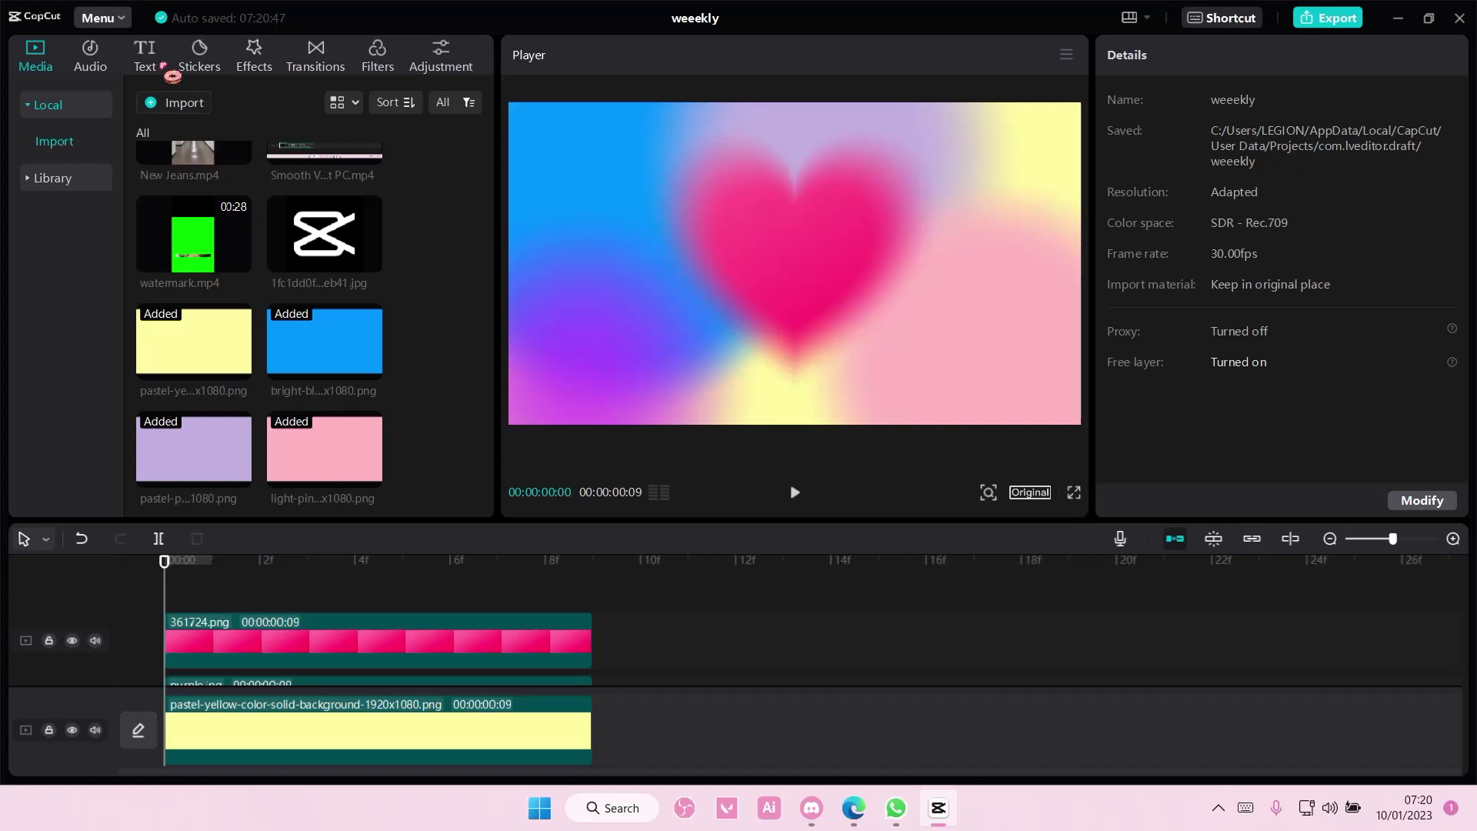
Add an enlarged default text title and replace its text with 'gorgeous'.
left_click(151, 57)
left_click(206, 180)
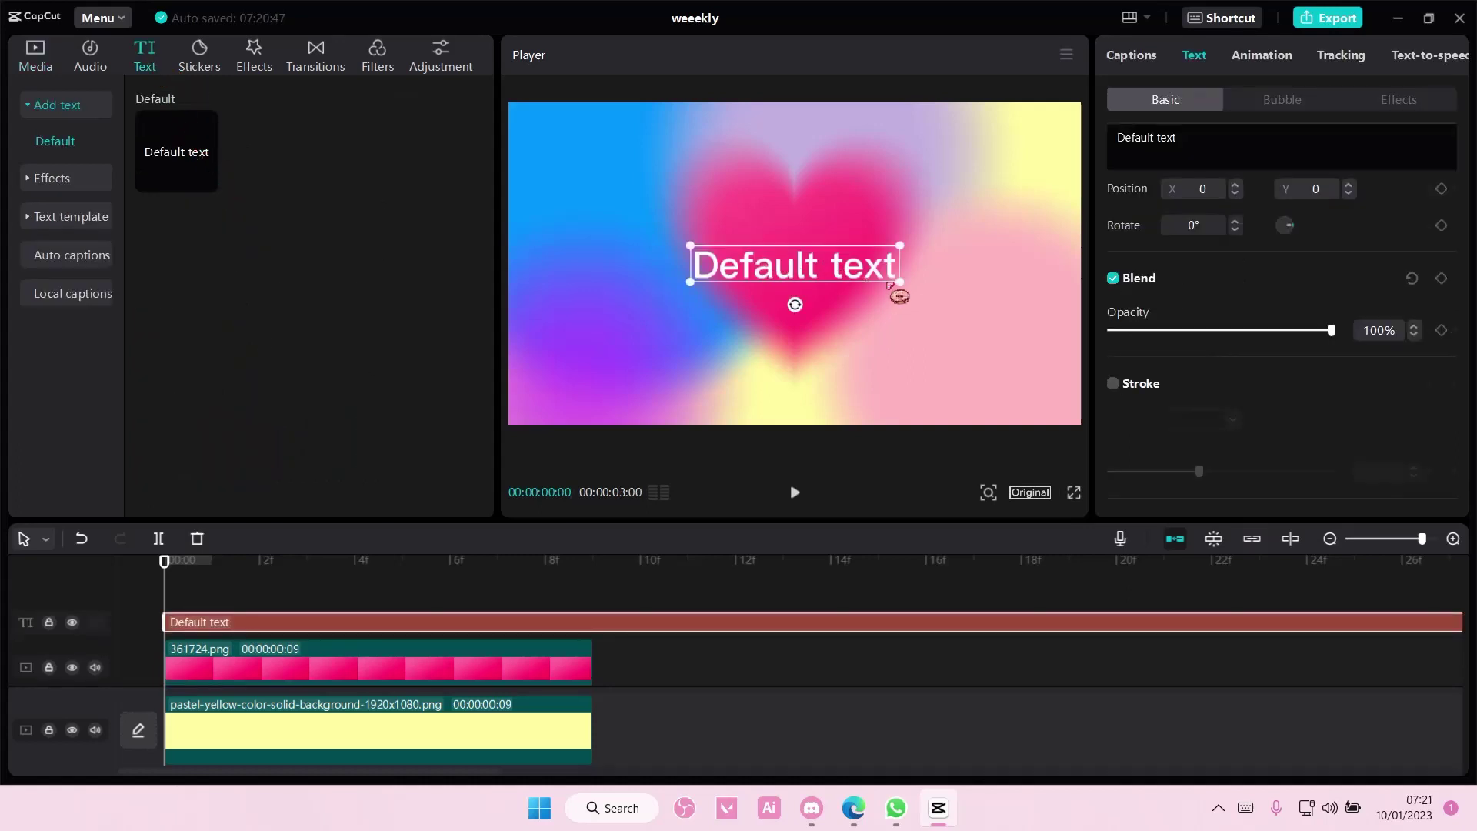
left_click_drag(899, 294, 959, 323)
left_click_drag(1198, 151, 1005, 152)
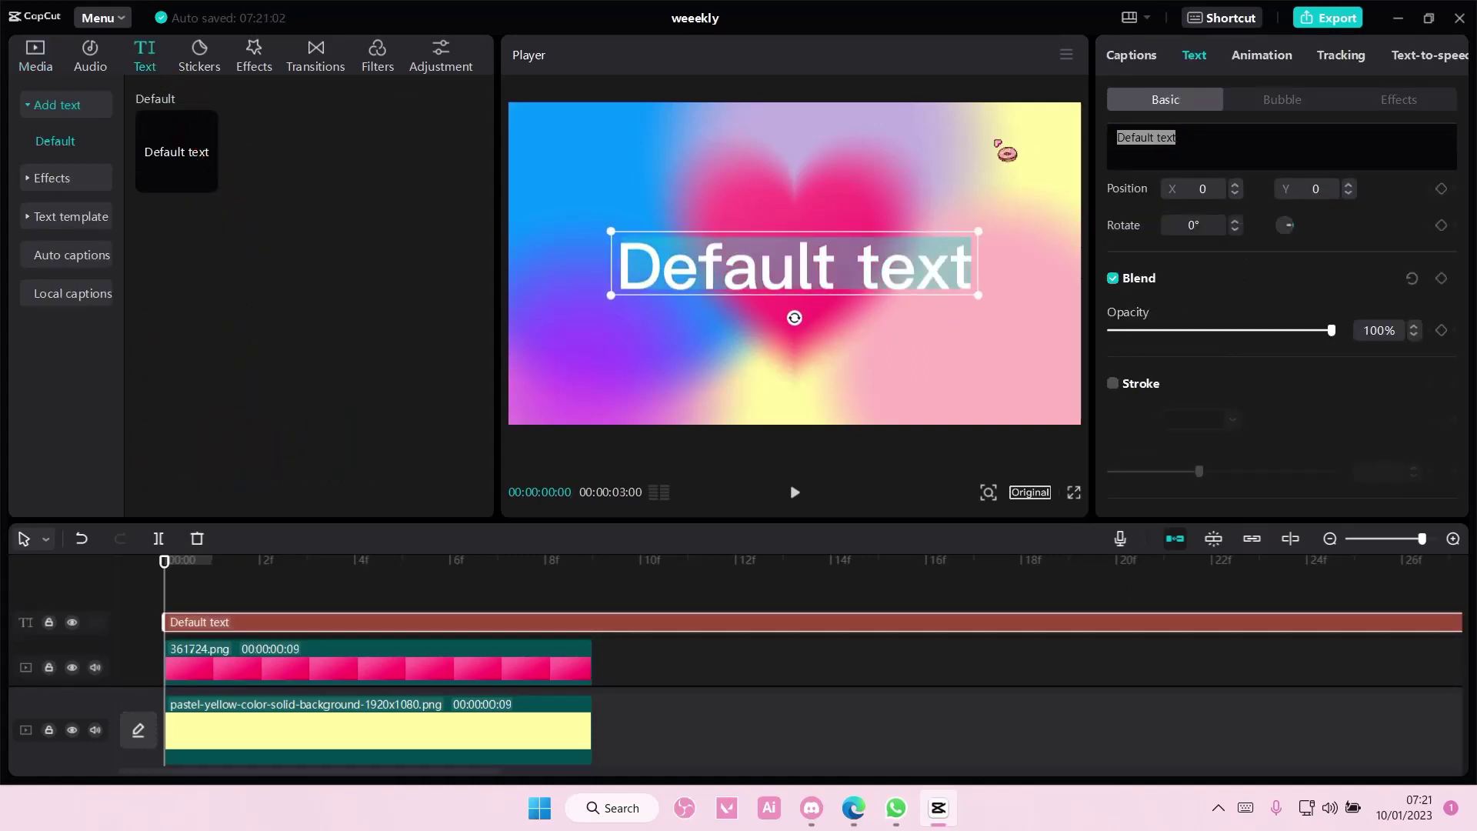
type("gorgeous")
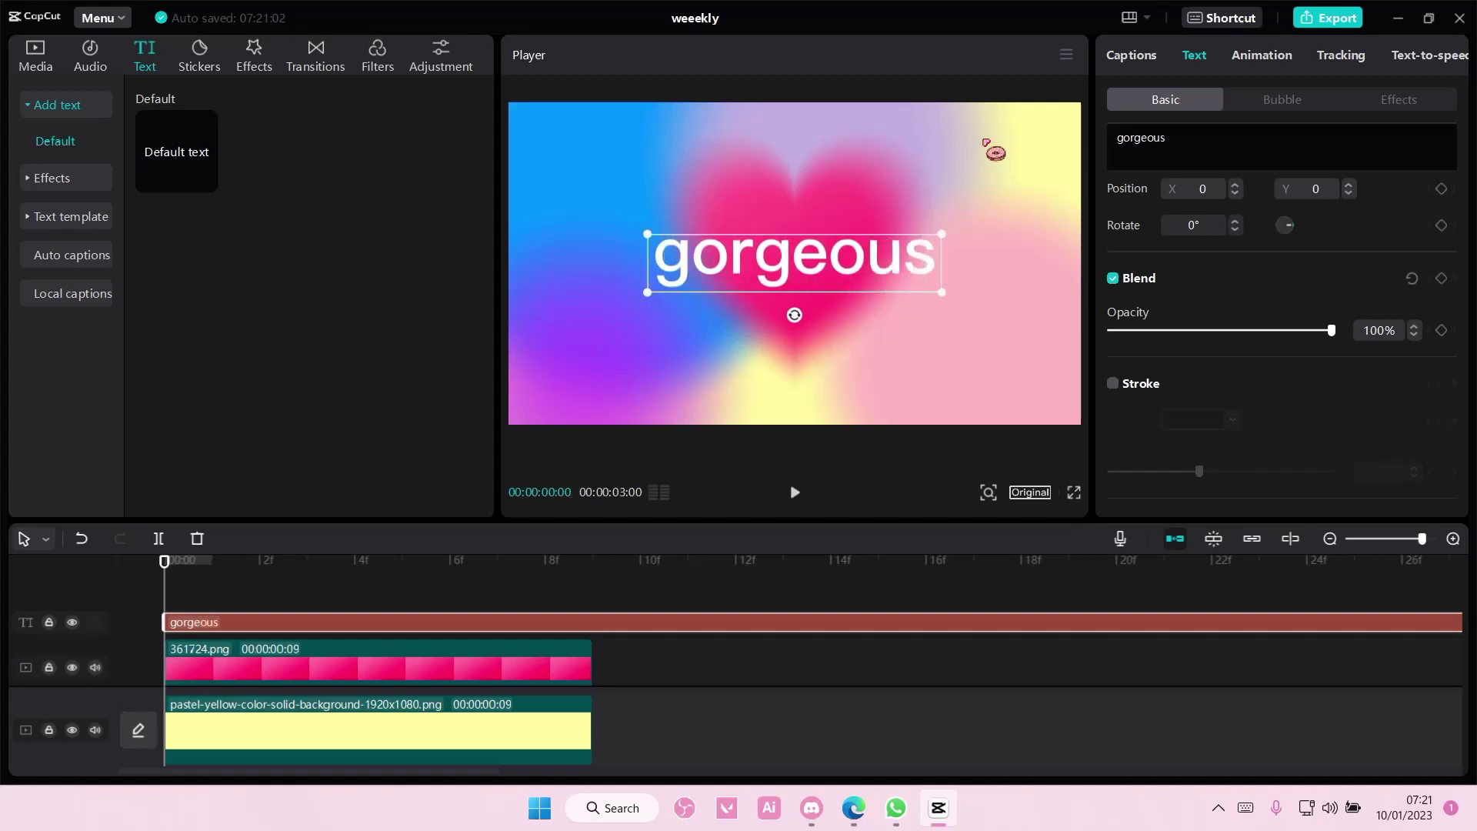
scroll(1249, 238, "up", 3)
scroll(1249, 237, "up", 5)
Set the title font to Candice and capitalise it to 'Gorgeous'.
left_click(1226, 212)
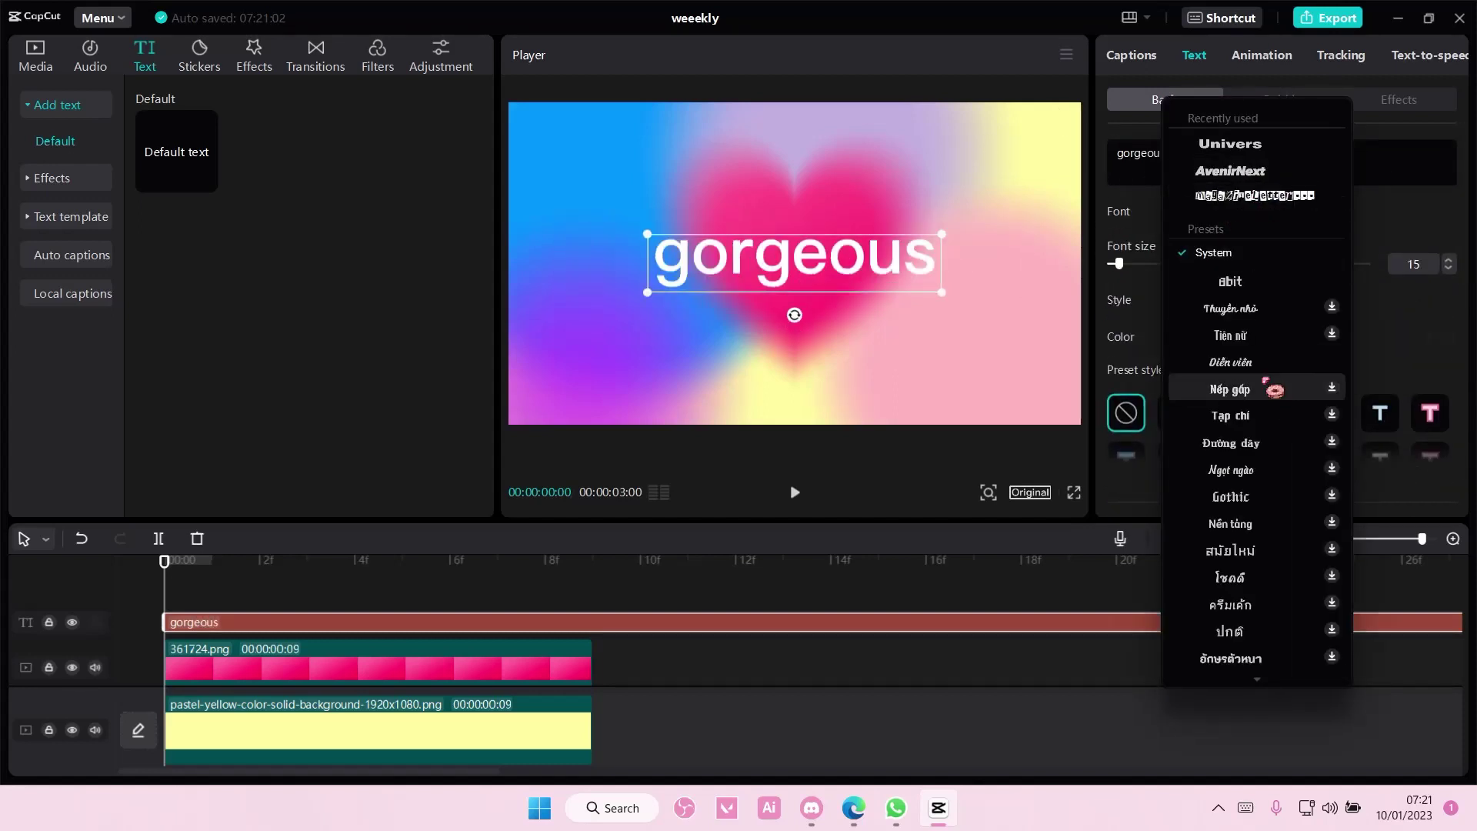
scroll(1273, 491, "down", 2)
scroll(1269, 566, "down", 3)
scroll(1262, 567, "down", 1)
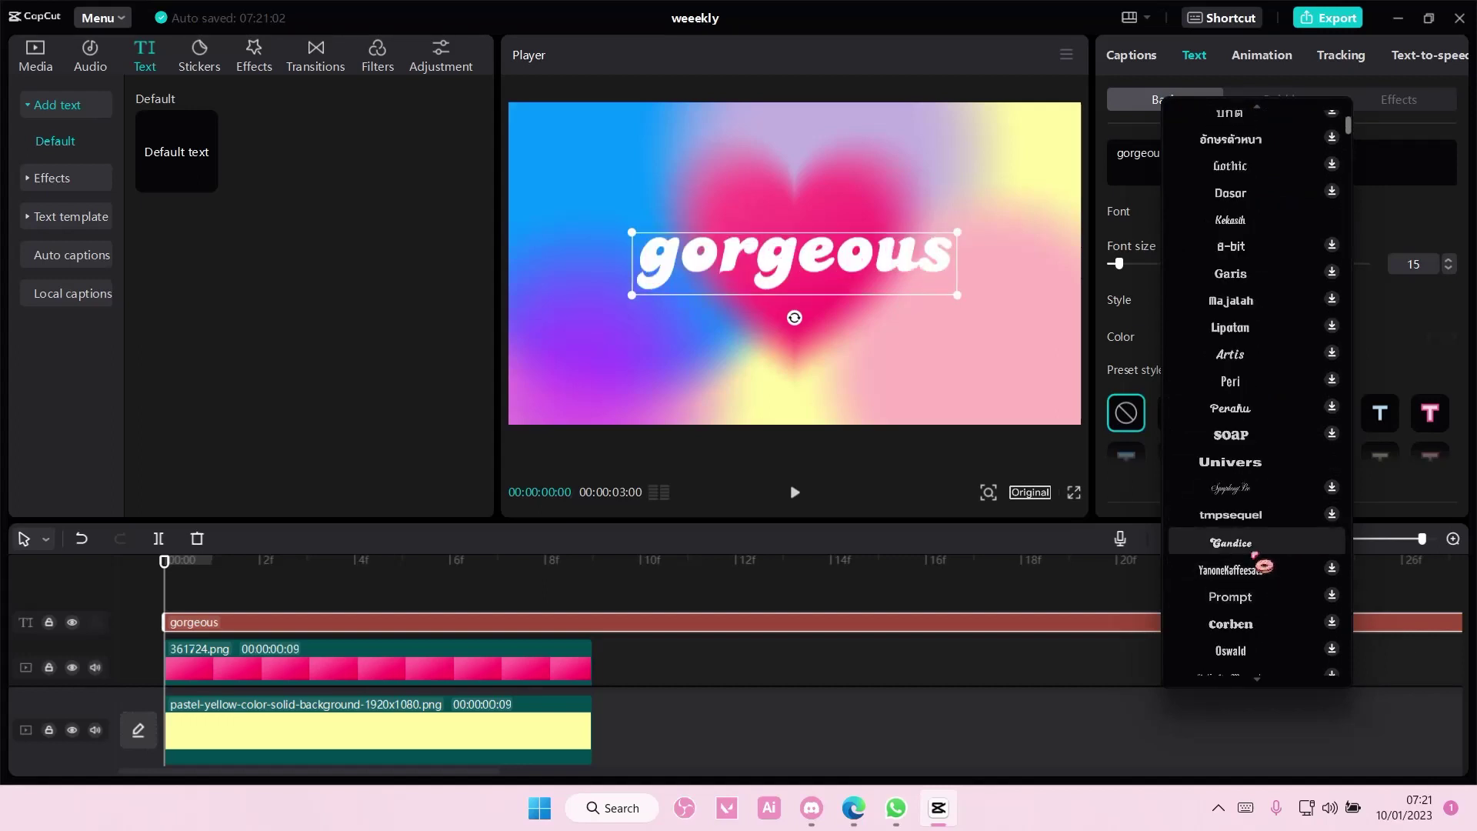
left_click(1254, 555)
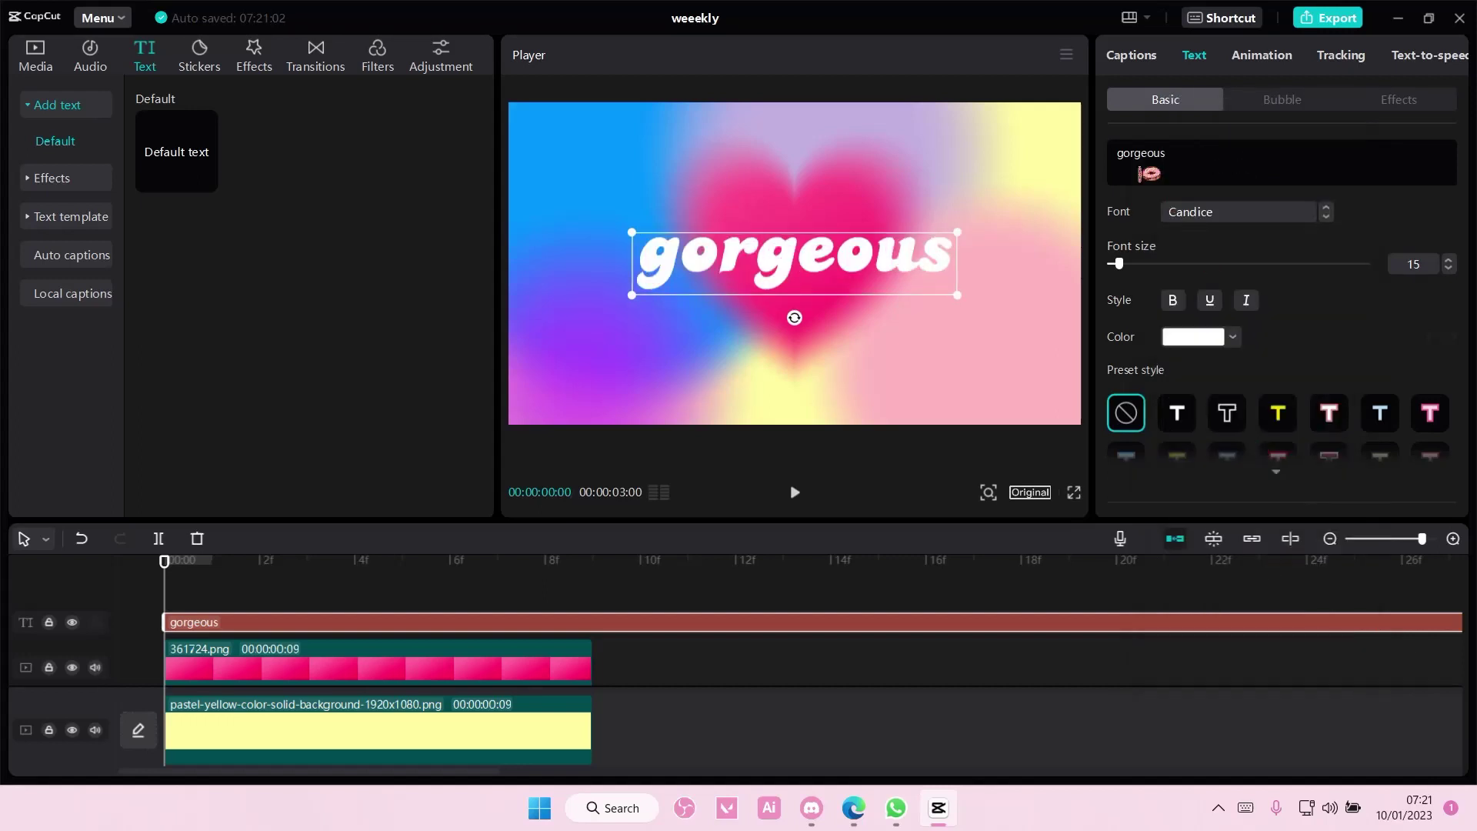
left_click_drag(1121, 154, 1101, 163)
type("G")
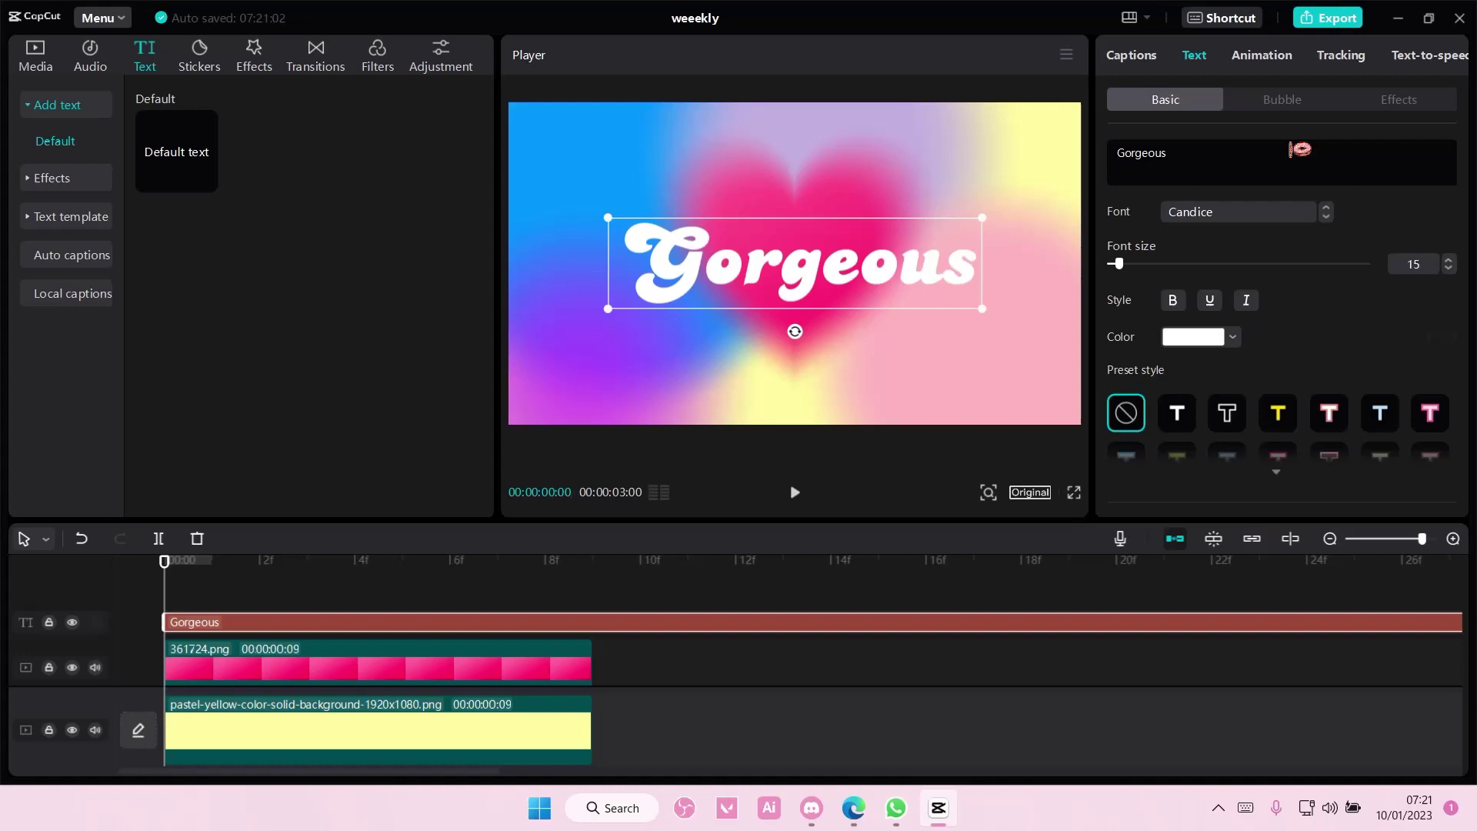
left_click(1410, 104)
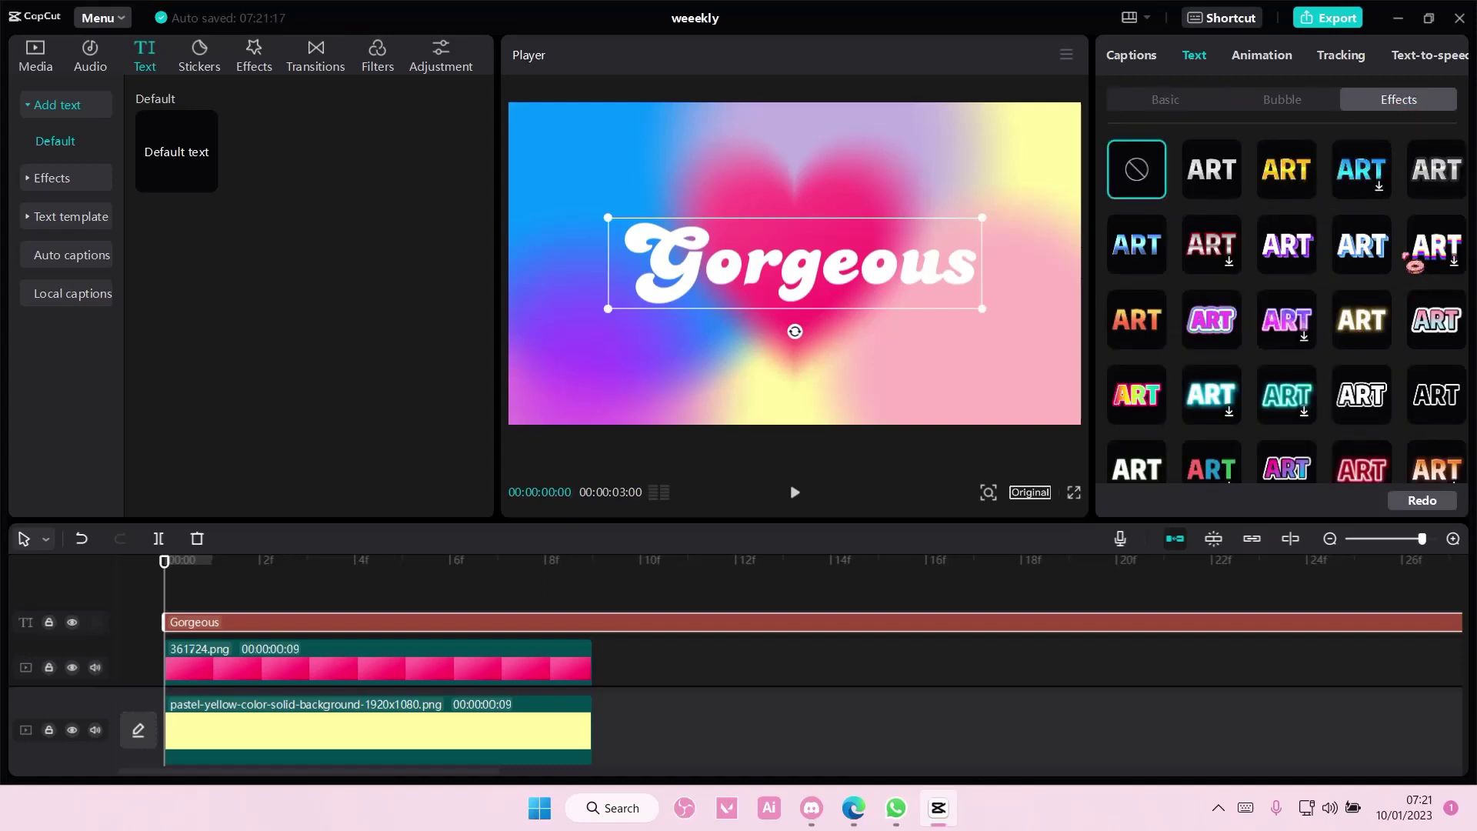
Apply the purple-shadow preset to the title and trim its clip to end at 9f.
left_click(1316, 257)
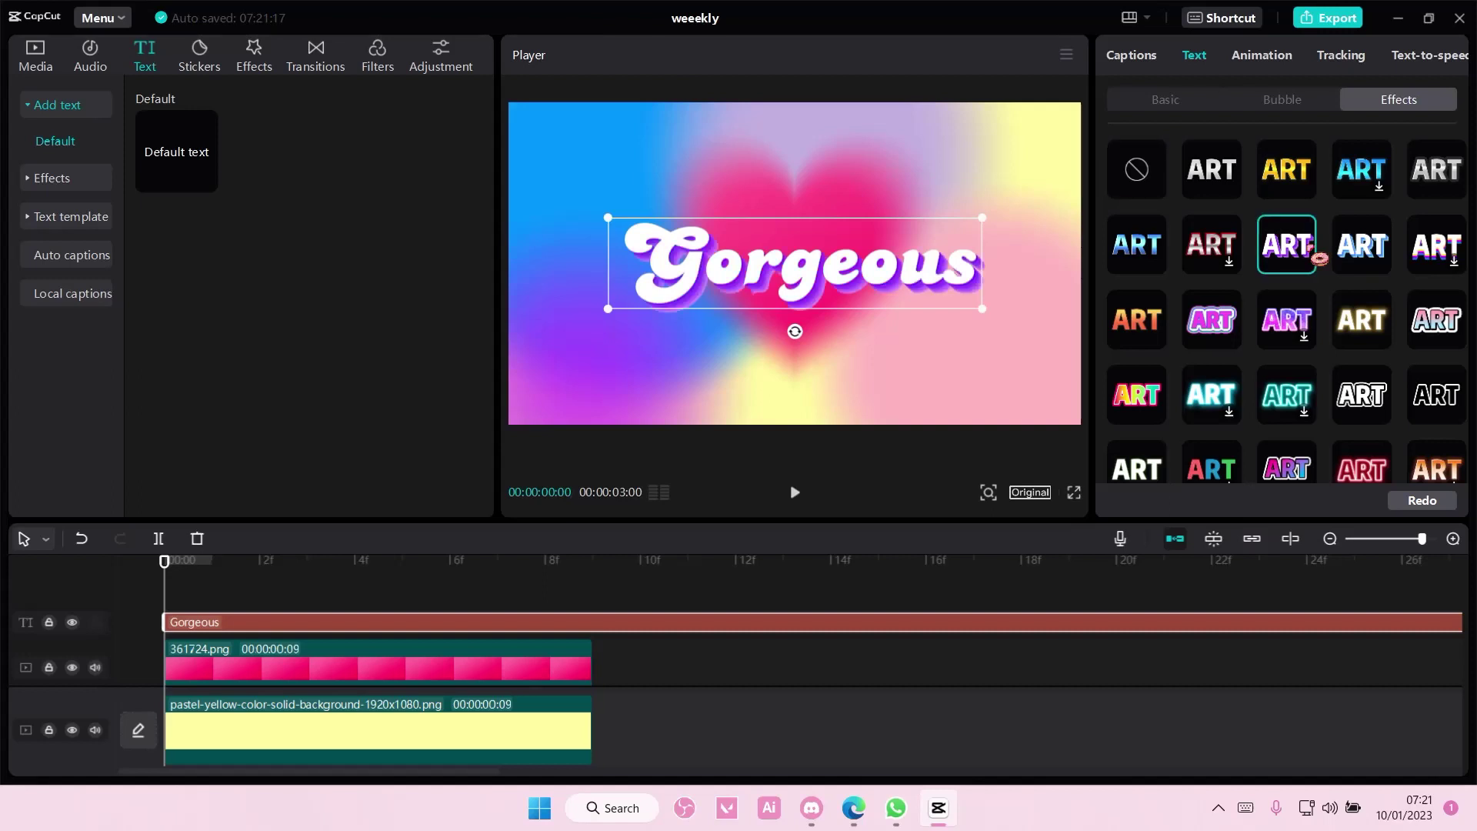
left_click(610, 568)
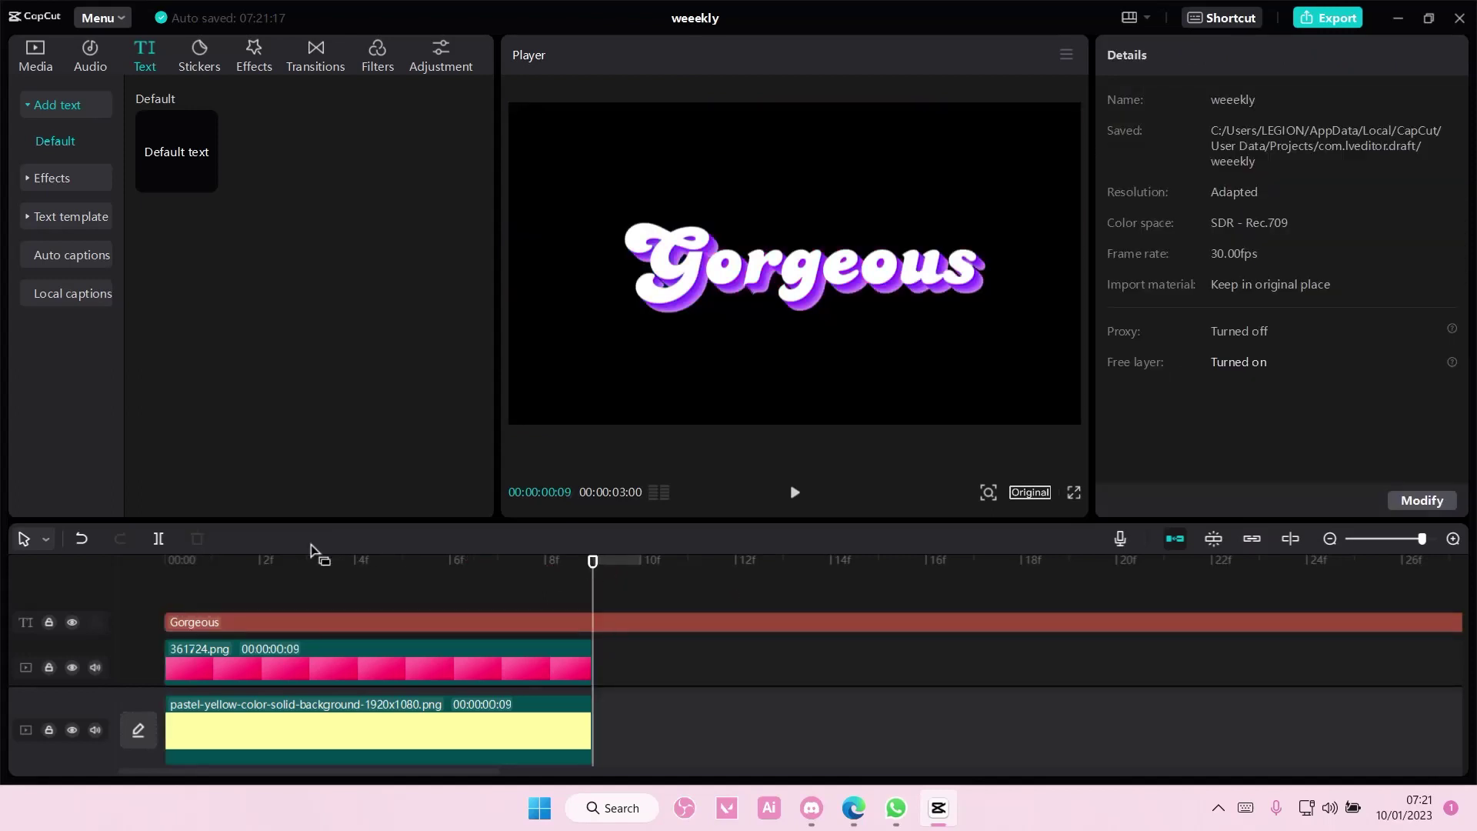
left_click(162, 540)
left_click(607, 629)
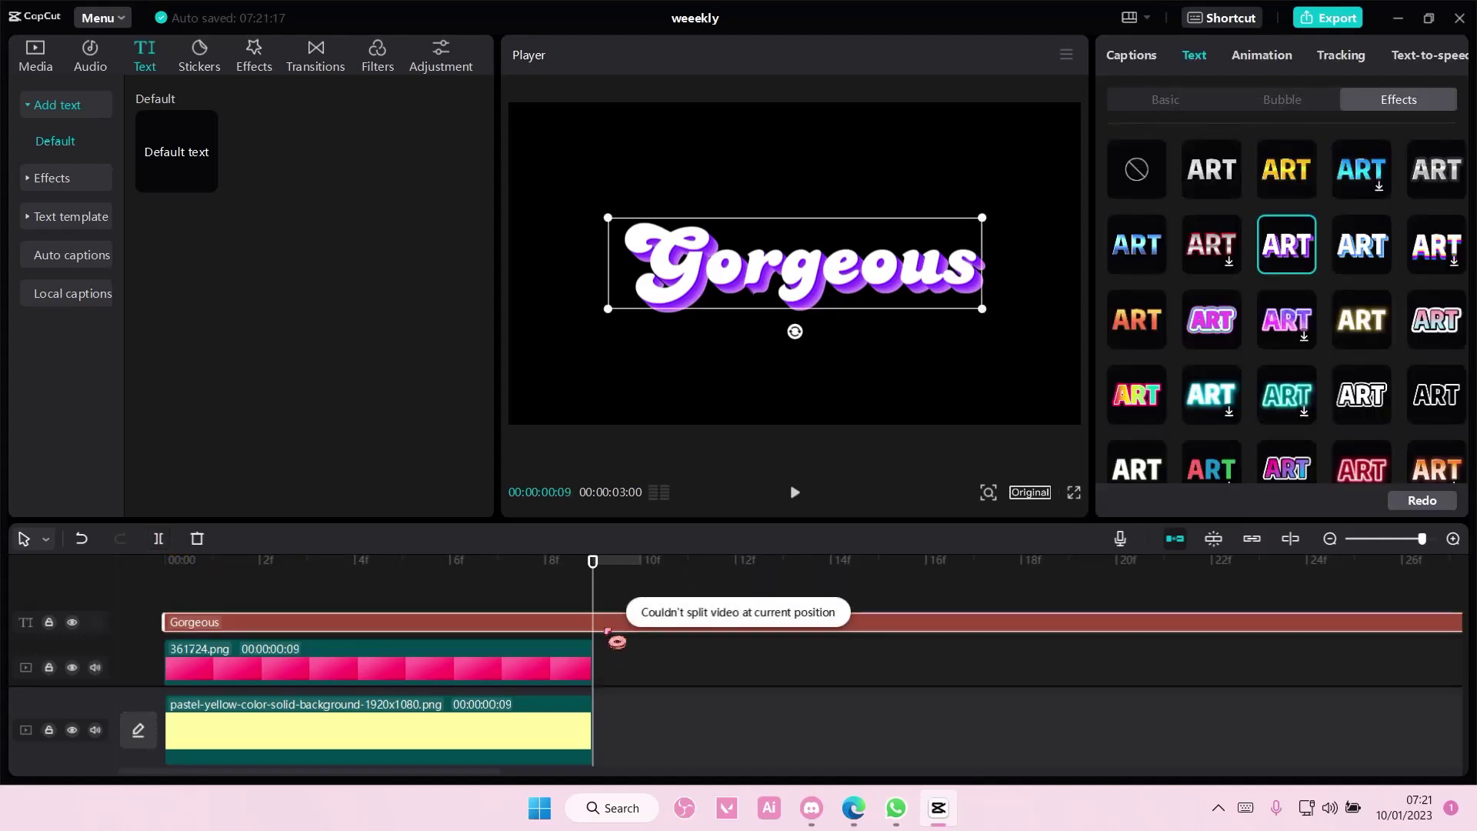
left_click(164, 540)
key("Delete")
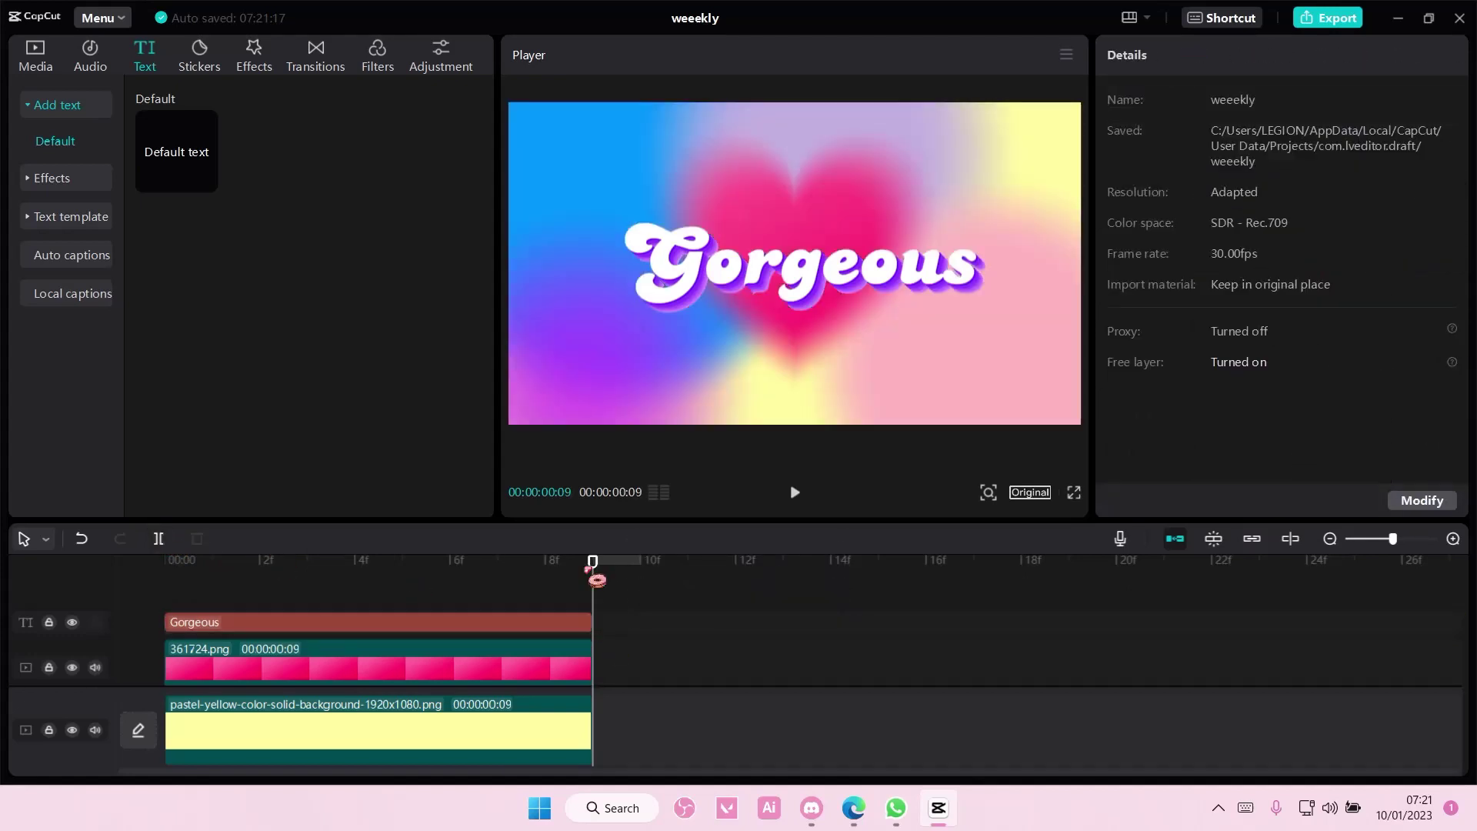
left_click_drag(589, 565, 566, 570)
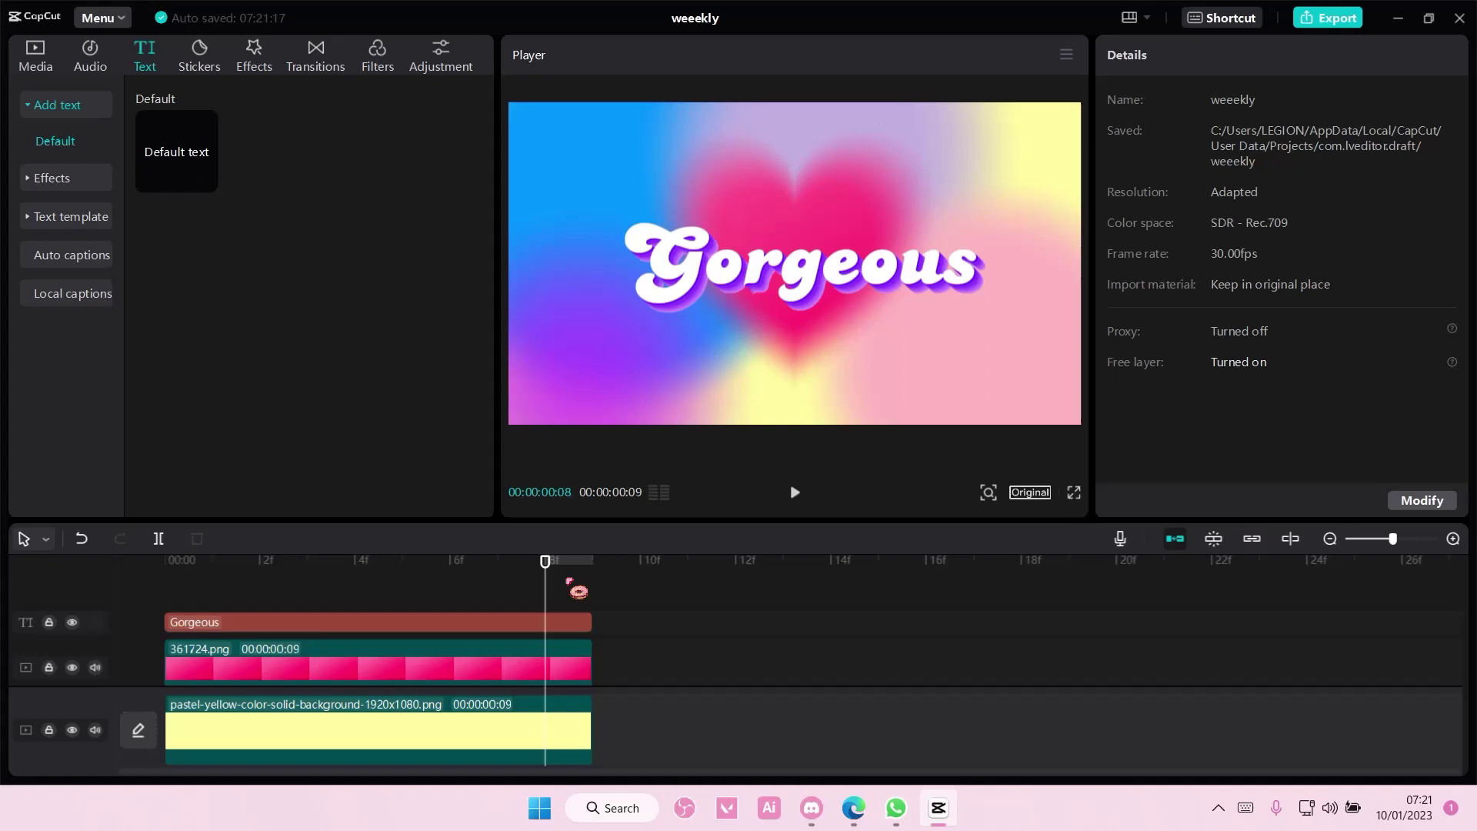